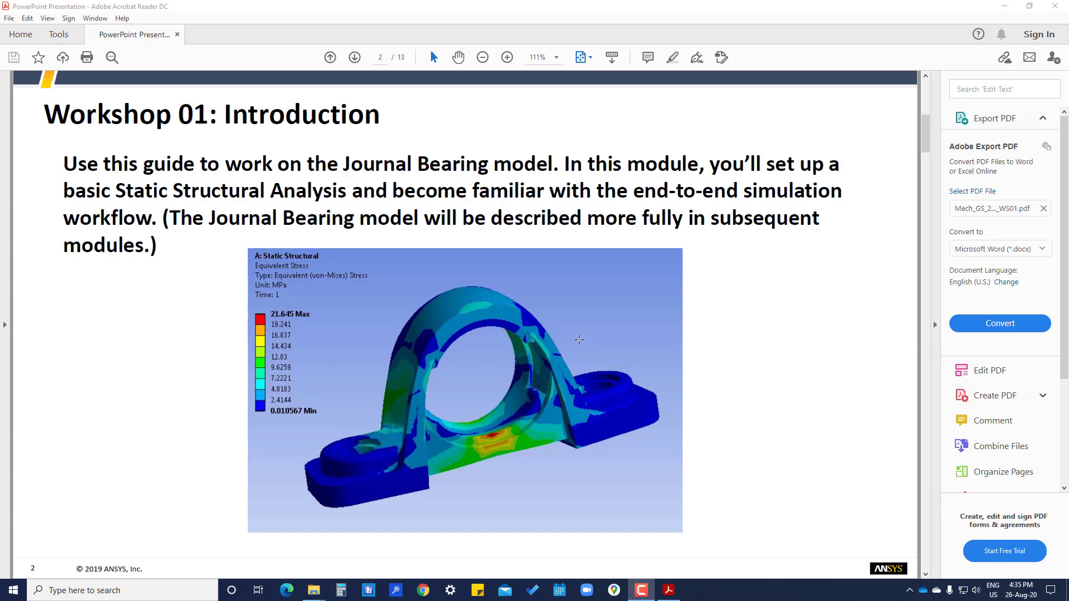
- Clear the desktop, search 'wo' in Windows search, and launch Workbench 2020 R2
left_click(1004, 7)
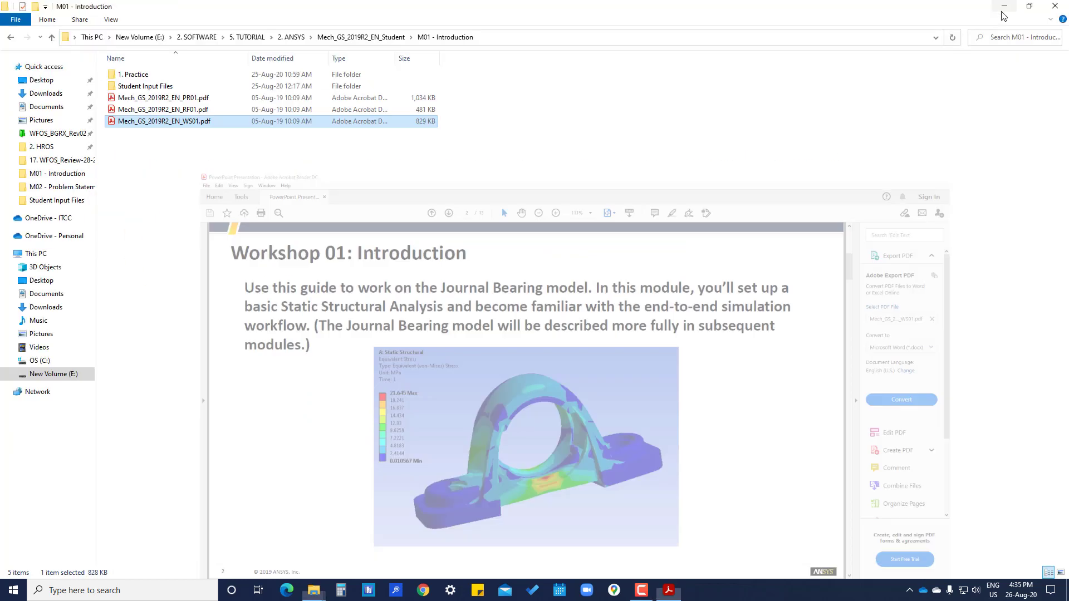
left_click(1004, 6)
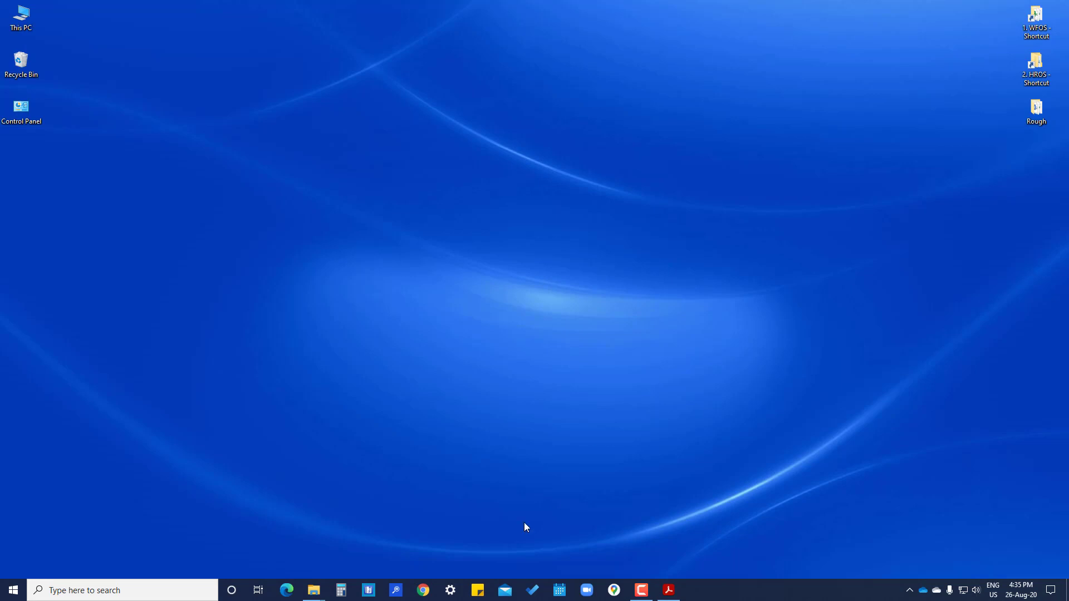
left_click(163, 593)
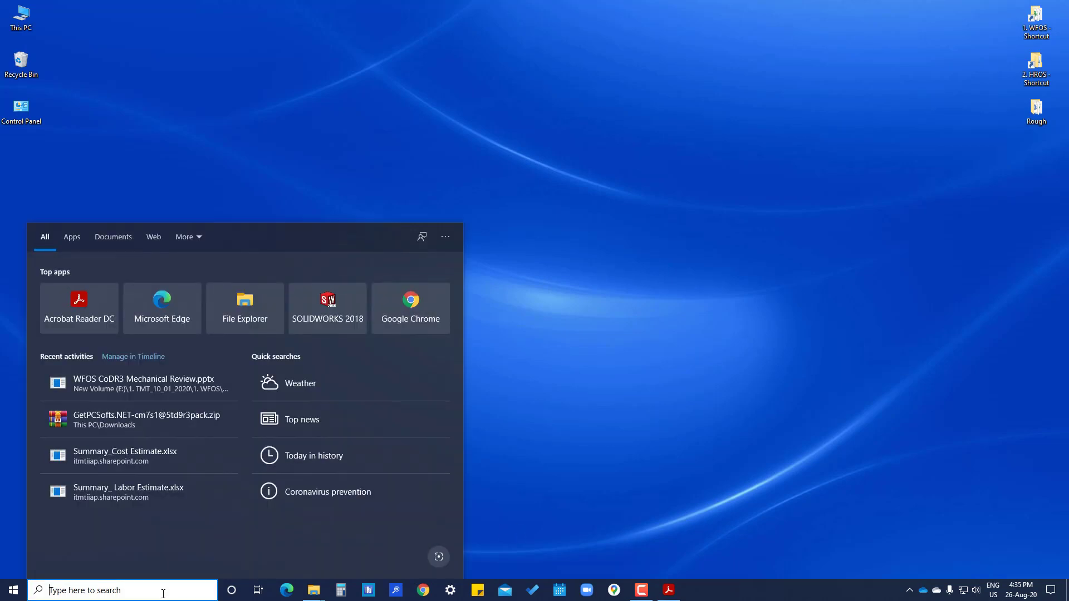
type("wo")
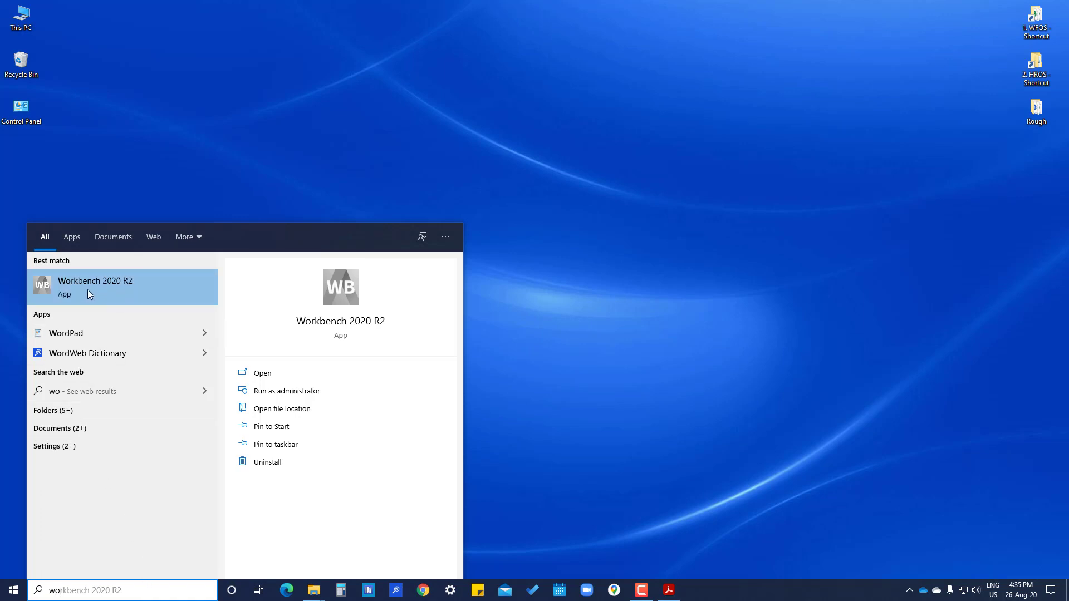
left_click(132, 289)
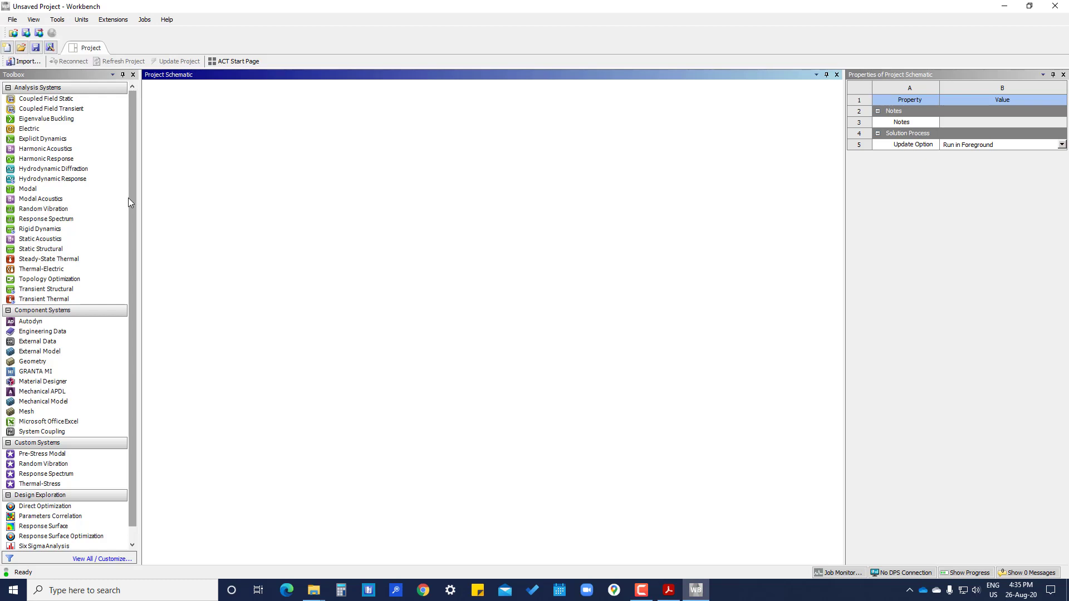
- Add a Static Structural system, delete it, then drag a fresh one into the schematic
double_click(48, 250)
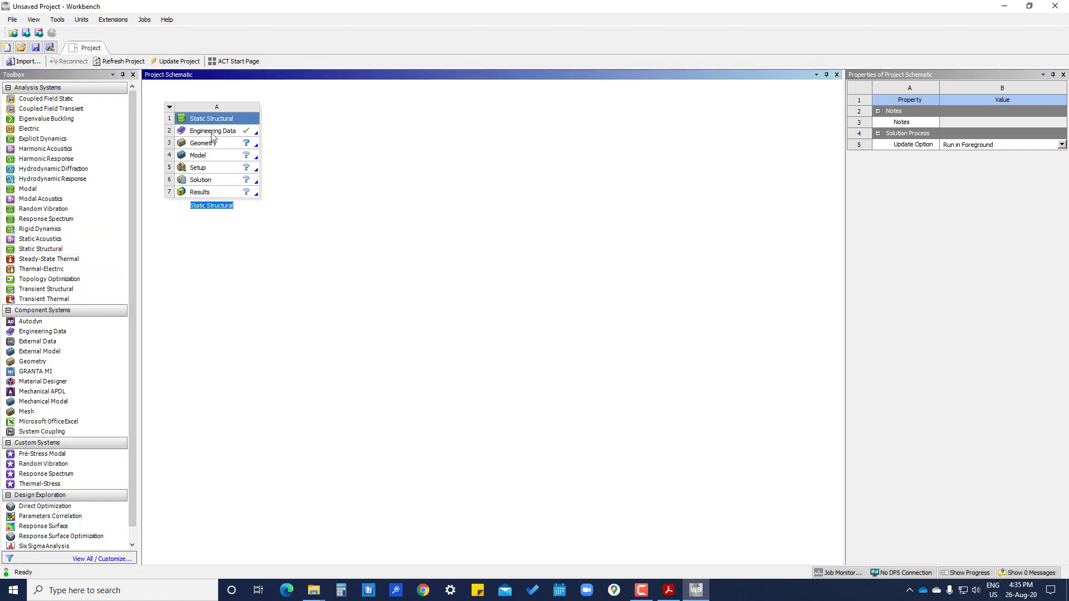
left_click(169, 110)
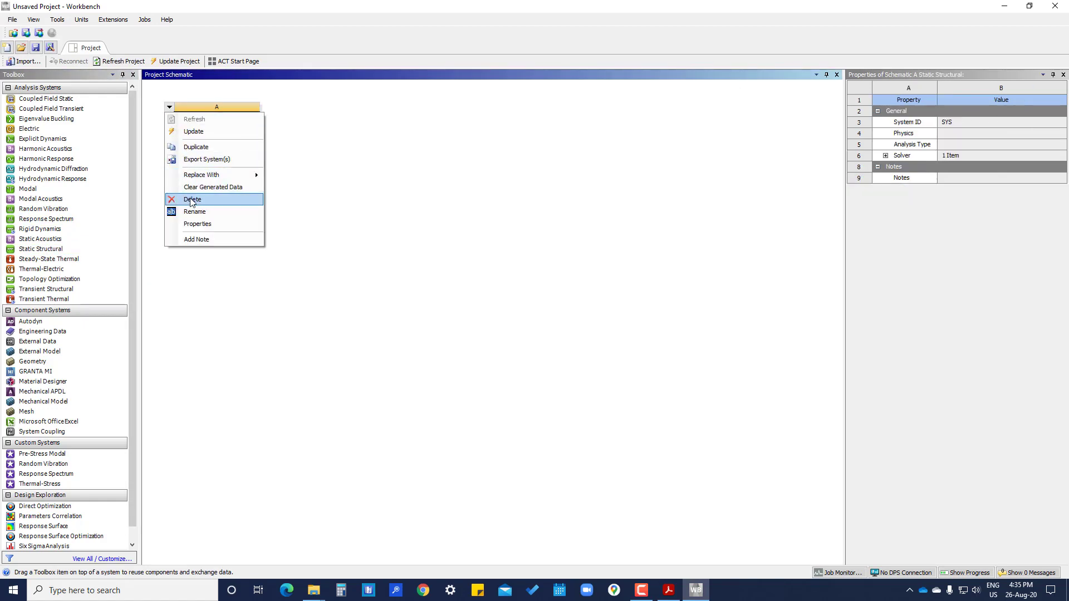
left_click(262, 199)
left_click(549, 313)
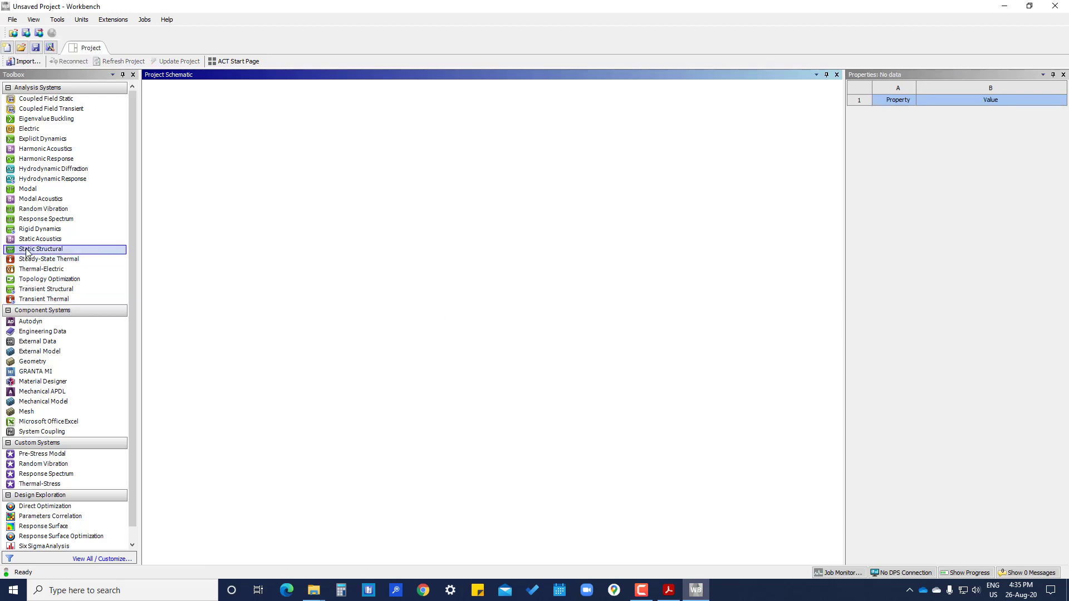
left_click_drag(34, 249, 202, 143)
left_click(273, 185)
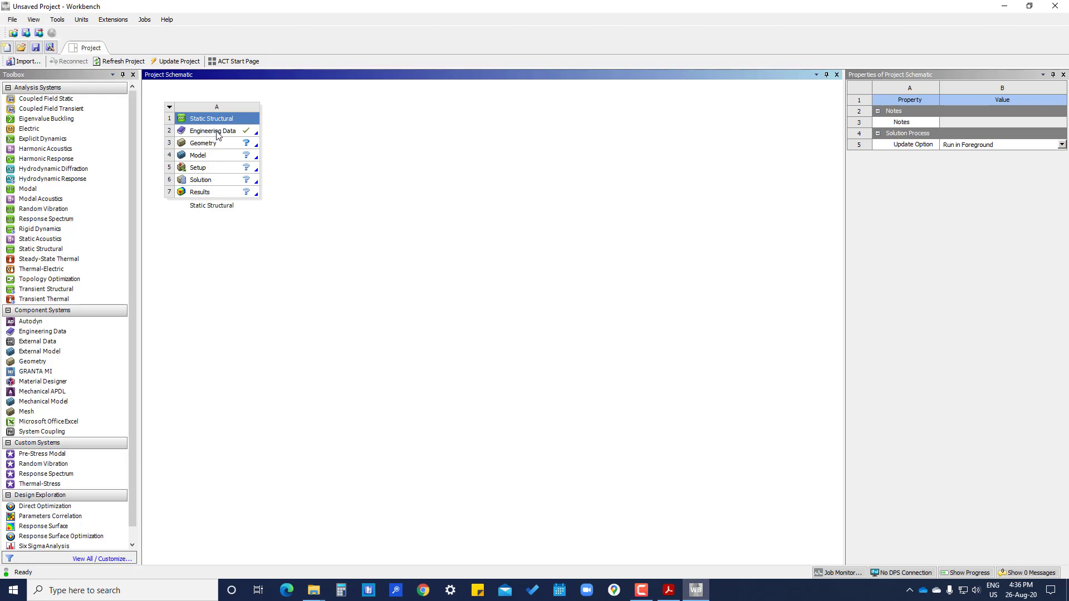
- Add Stainless Steel from General Materials to Engineering Data and check its properties
double_click(217, 135)
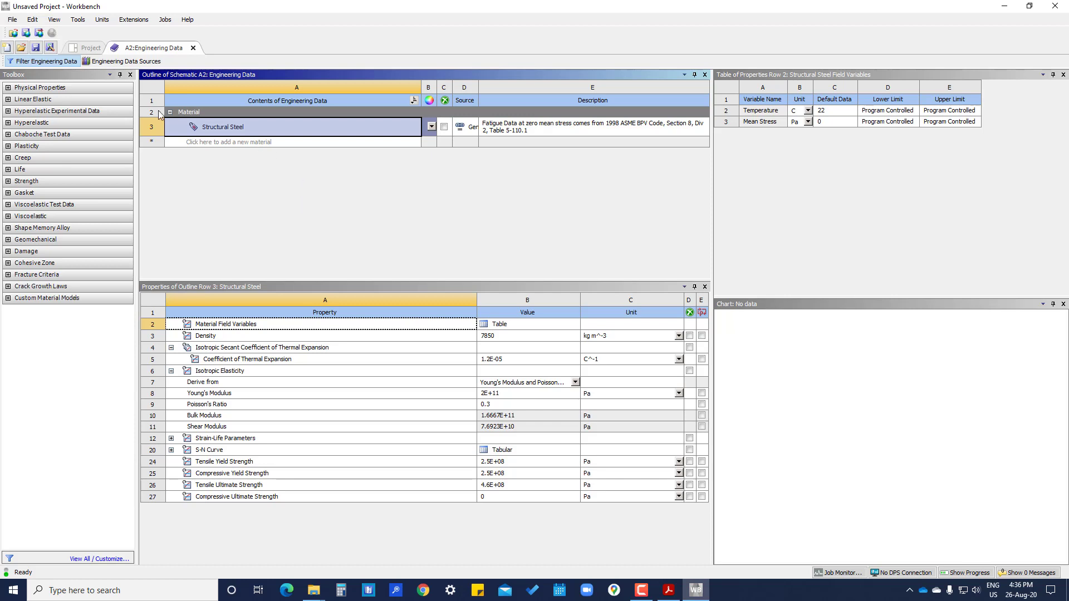
left_click(128, 62)
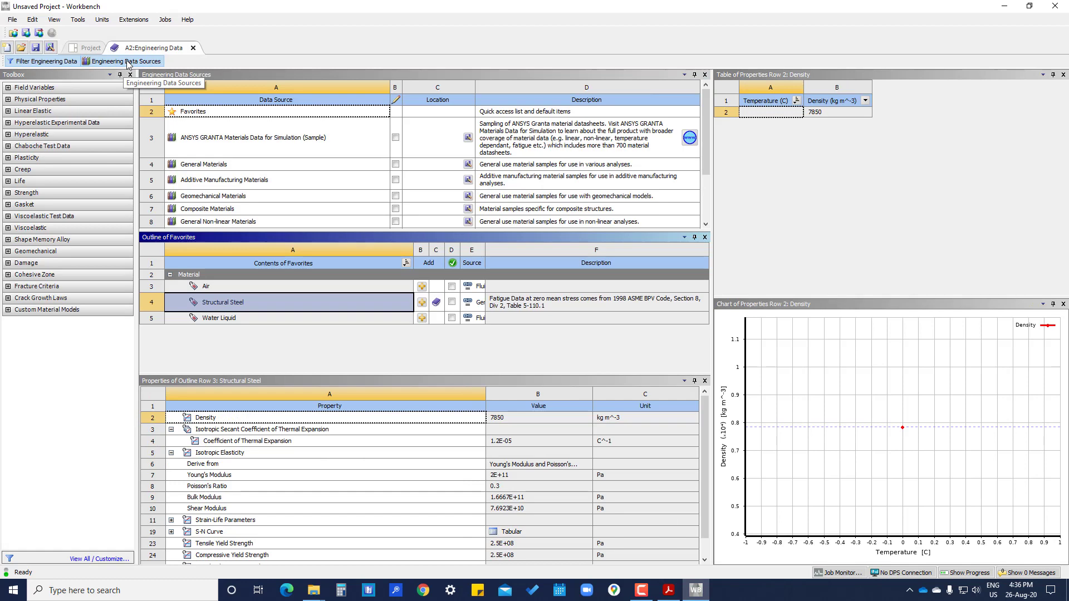
left_click(201, 165)
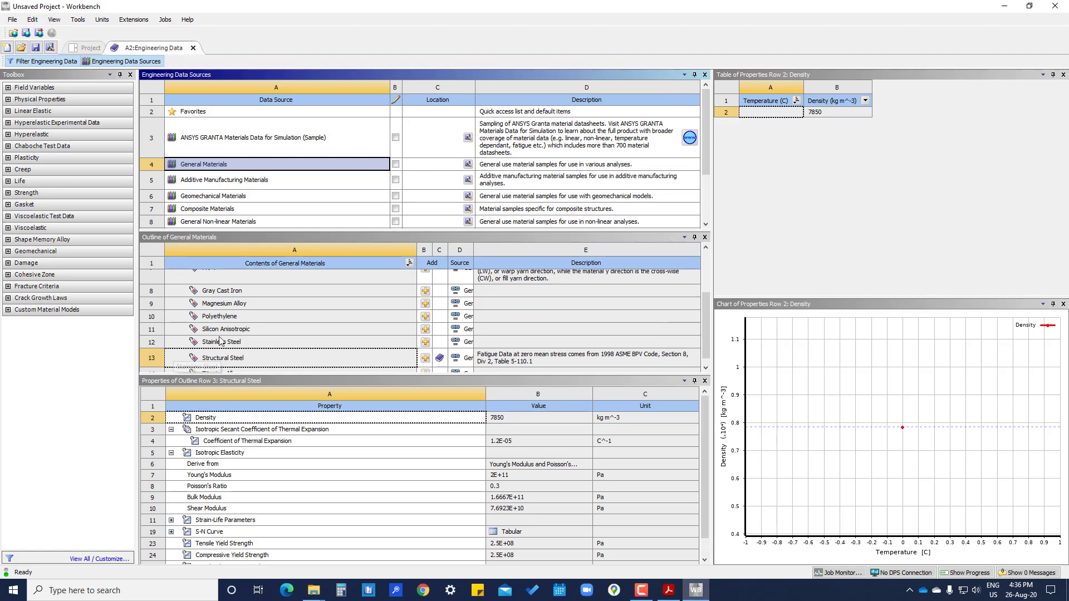
left_click(425, 343)
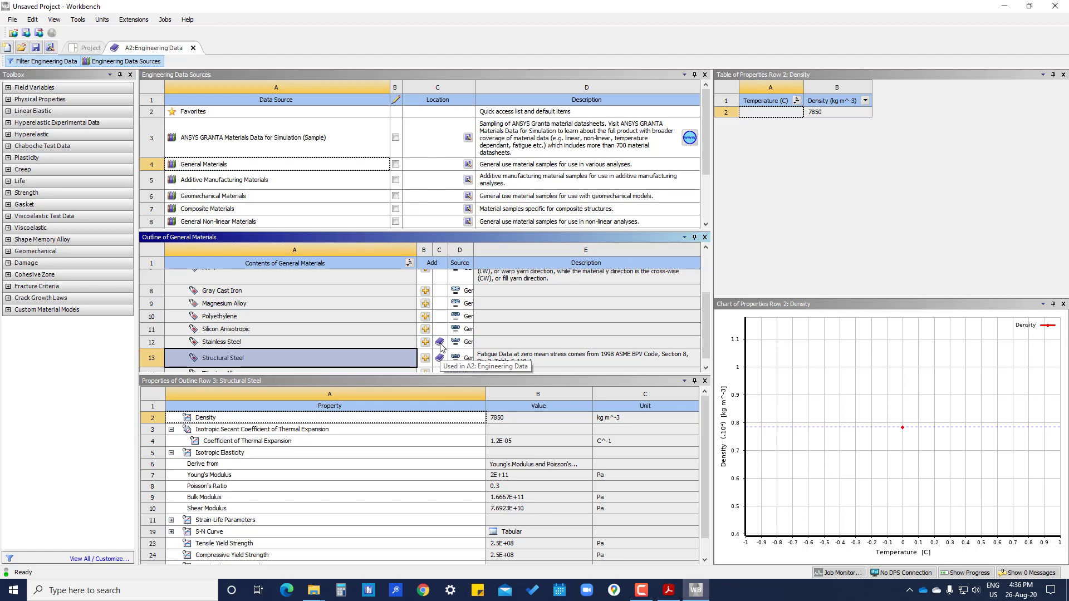
left_click(228, 343)
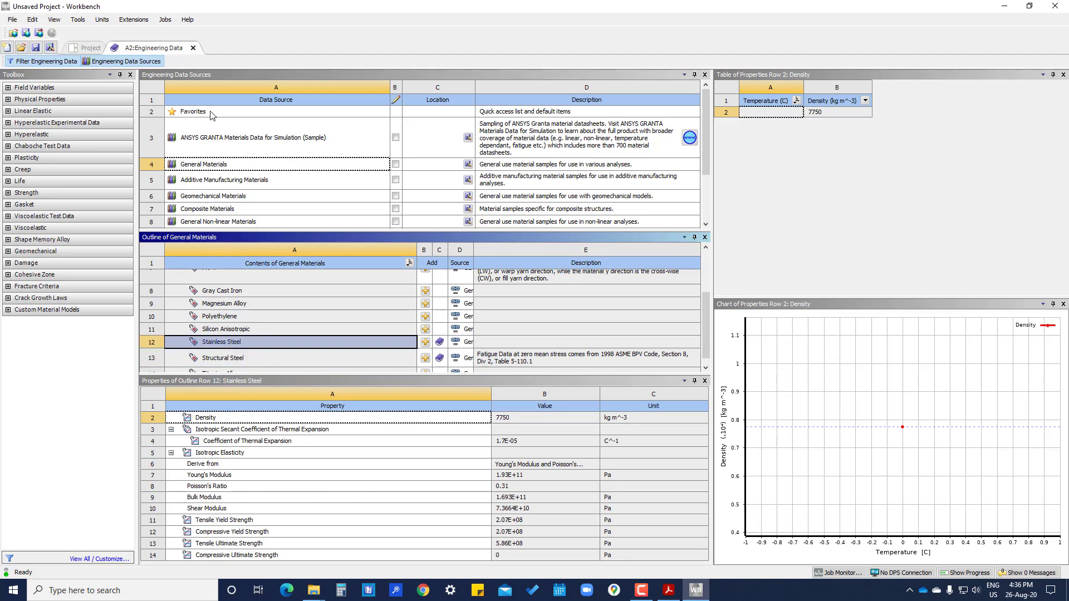
left_click(193, 48)
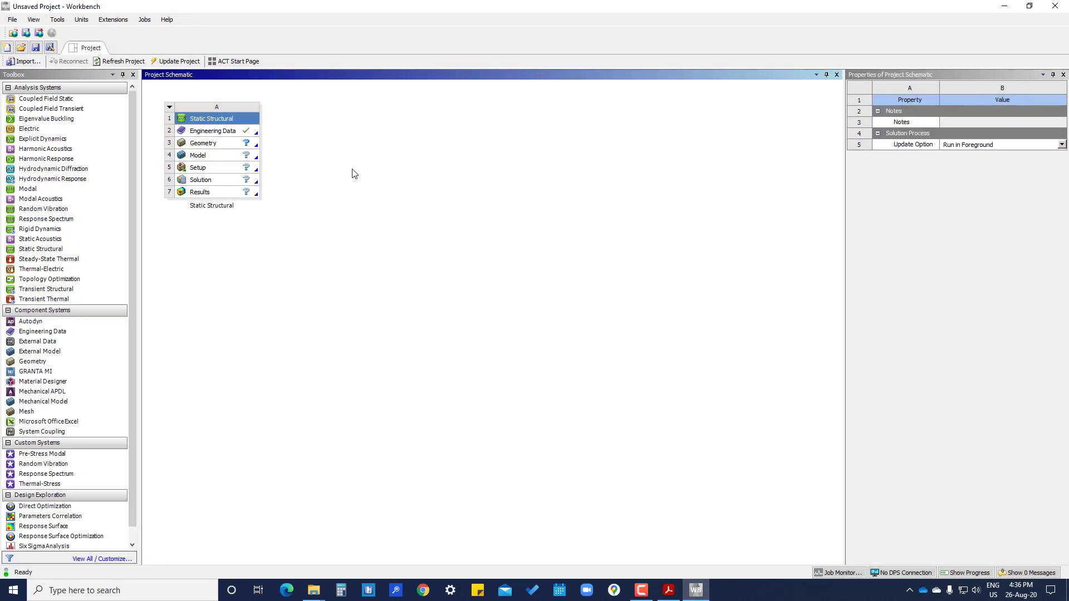
- Import bearing_housing.scdoc from Student Input Files as the system's geometry
left_click(233, 144)
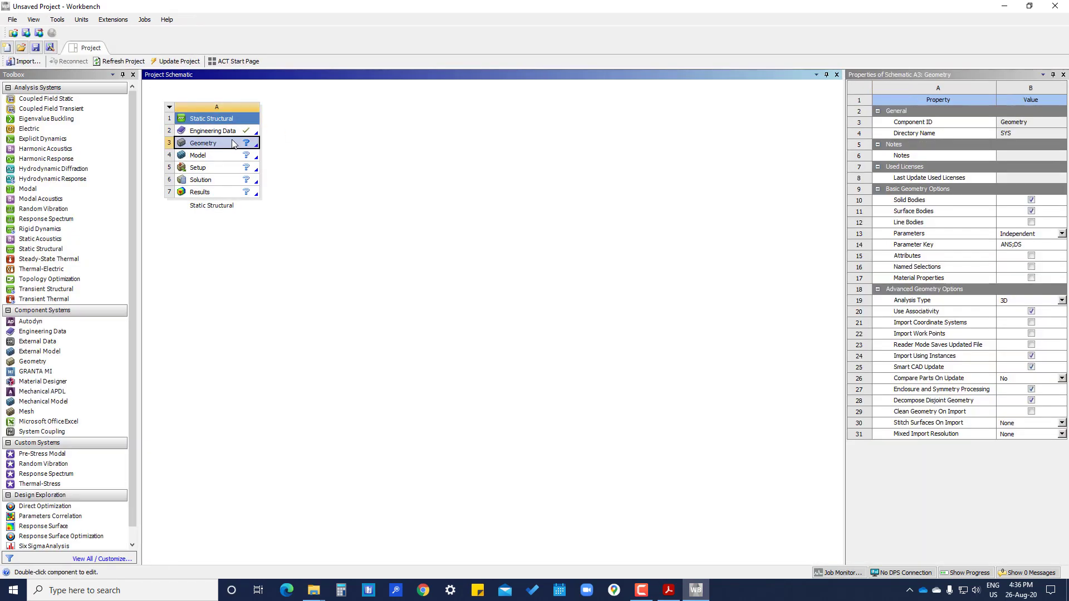
right_click(235, 146)
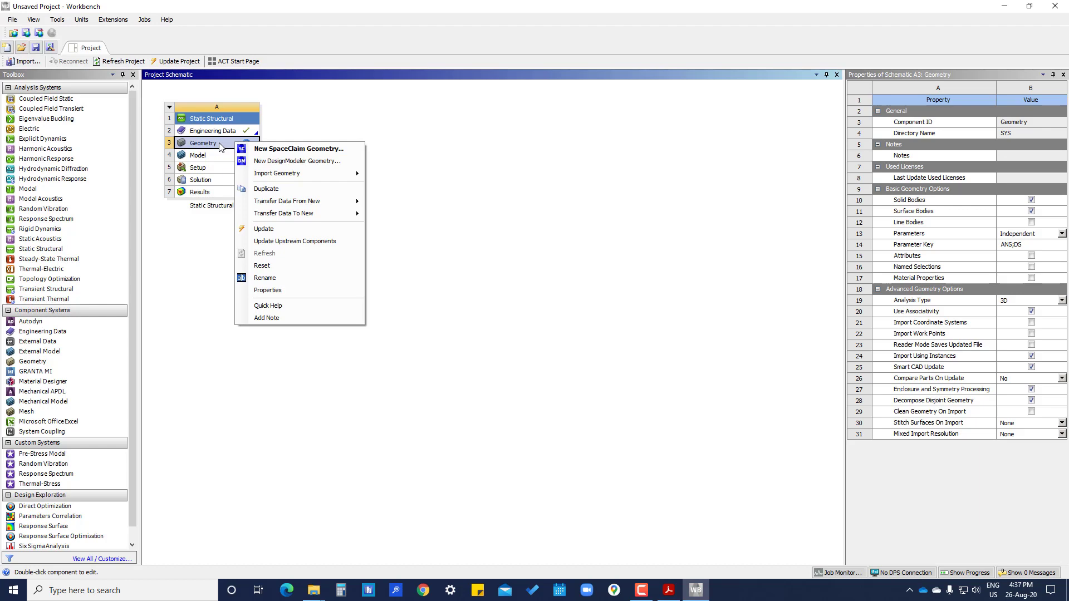
mouse_move(285, 174)
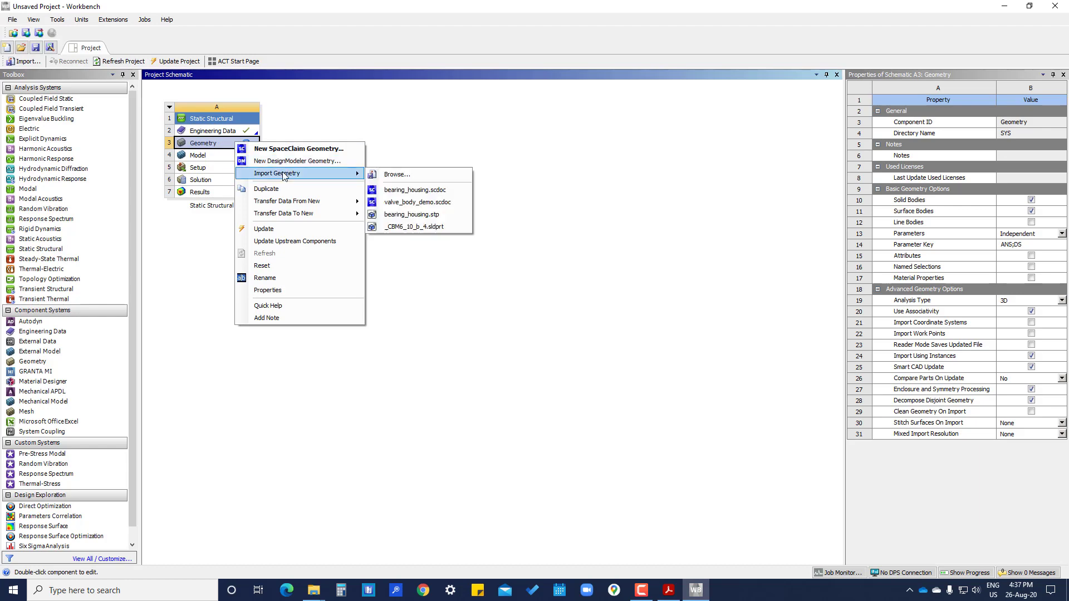
left_click(411, 176)
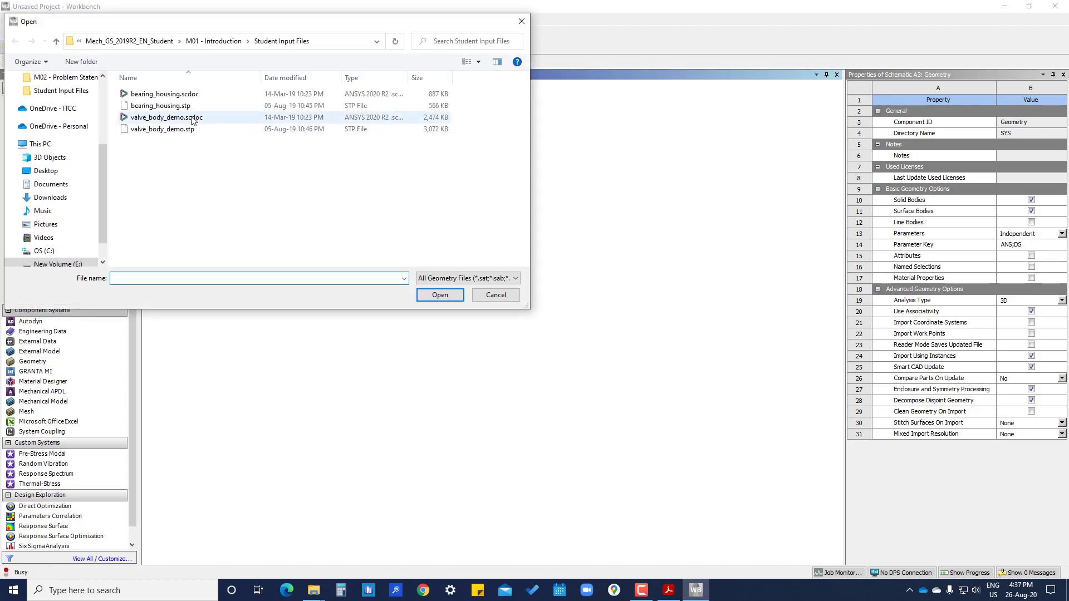
left_click(162, 97)
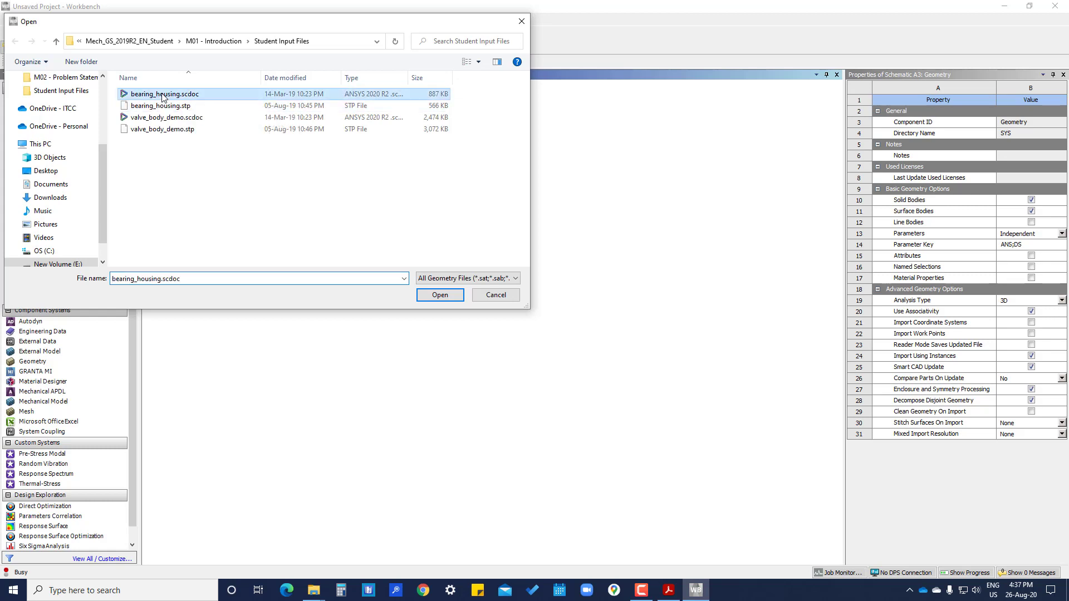
left_click(437, 295)
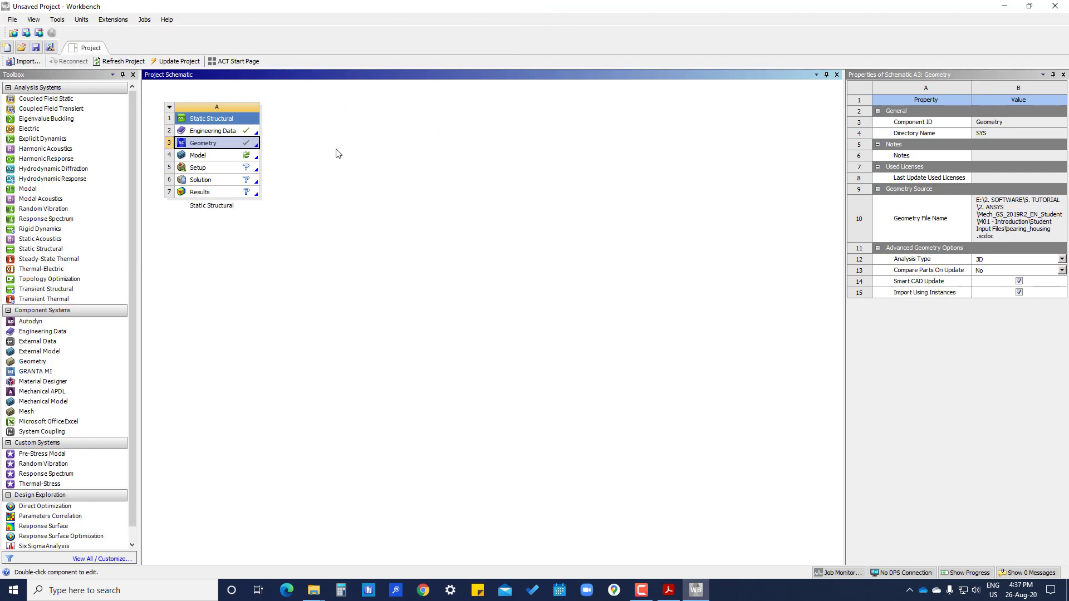
- Open the Model cell (A4) of the Static Structural system in Mechanical
left_click(217, 158)
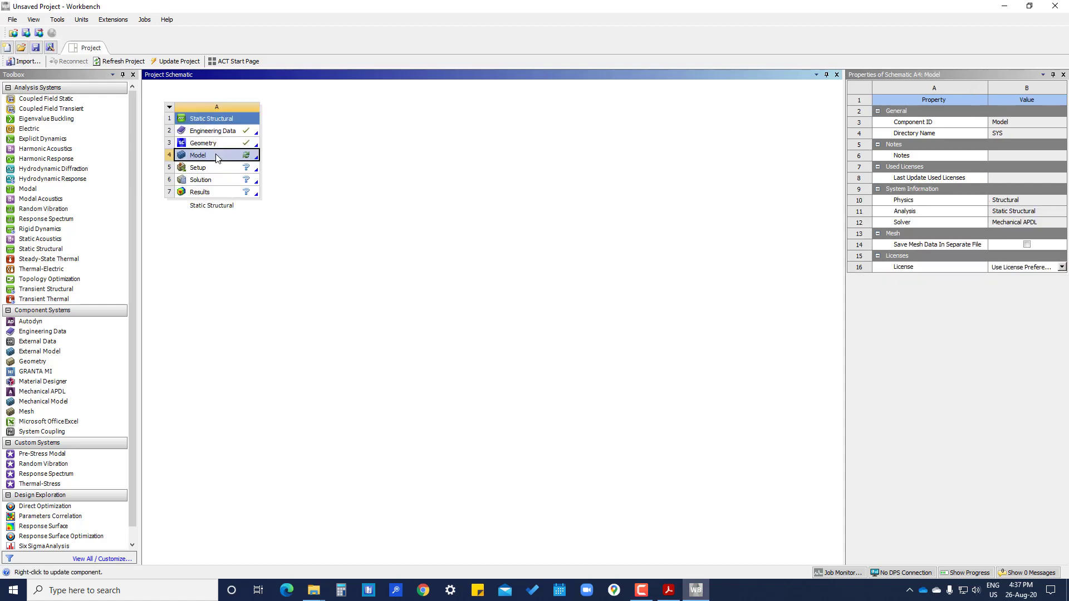
double_click(216, 158)
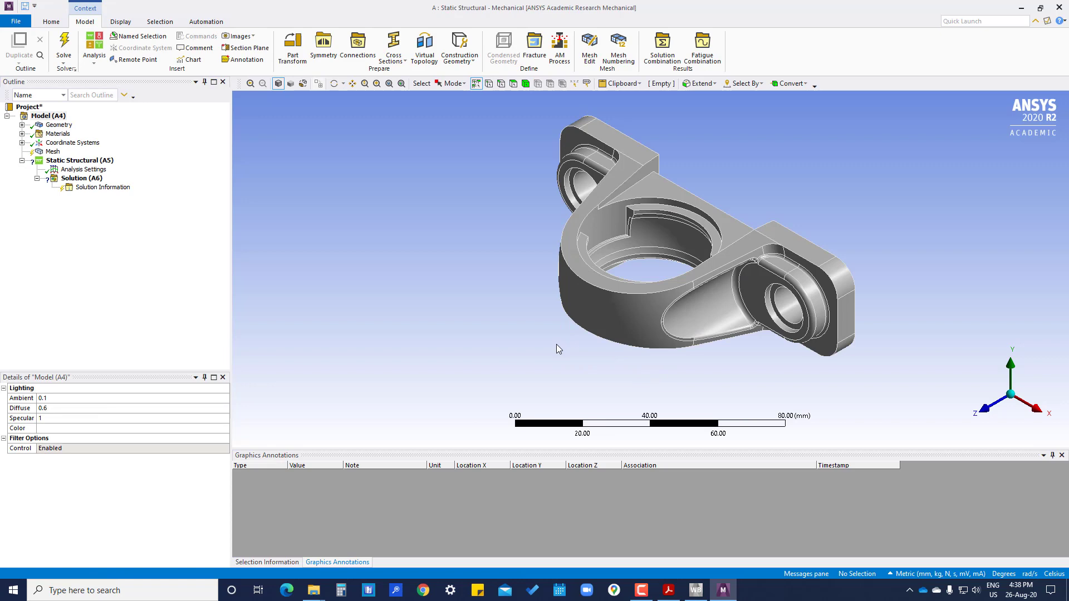
- Assign Stainless Steel as the material of the housing's Base body
middle_click_drag(558, 334, 271, 250)
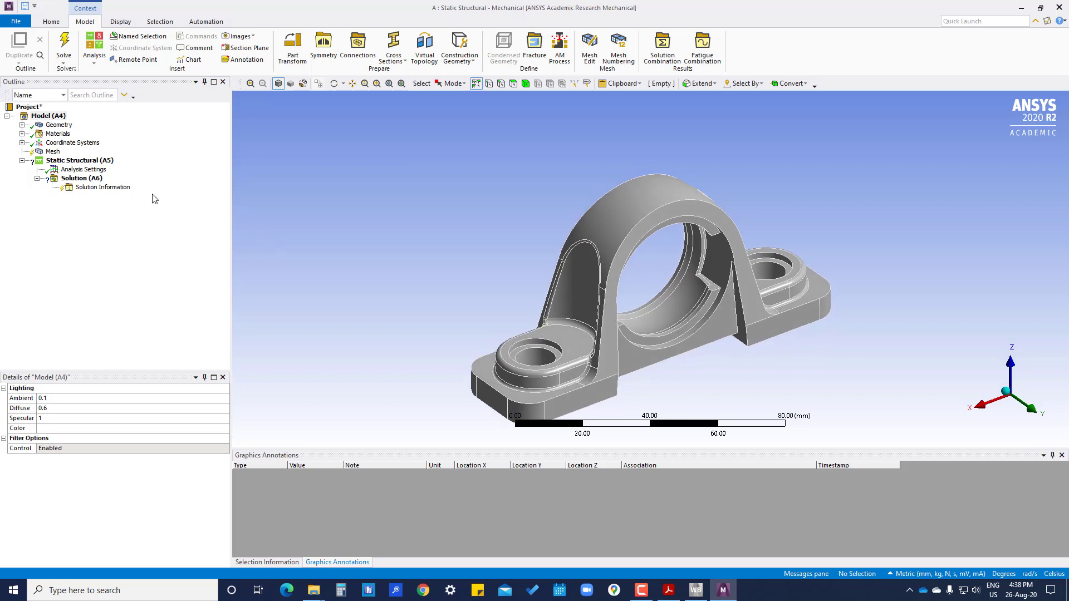
left_click(21, 125)
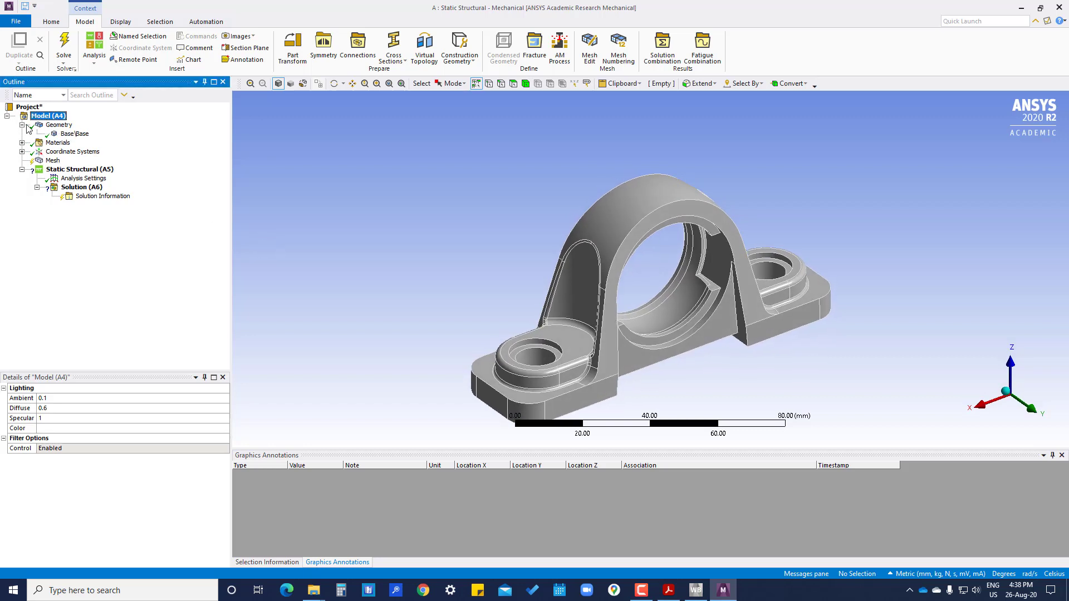
left_click(75, 135)
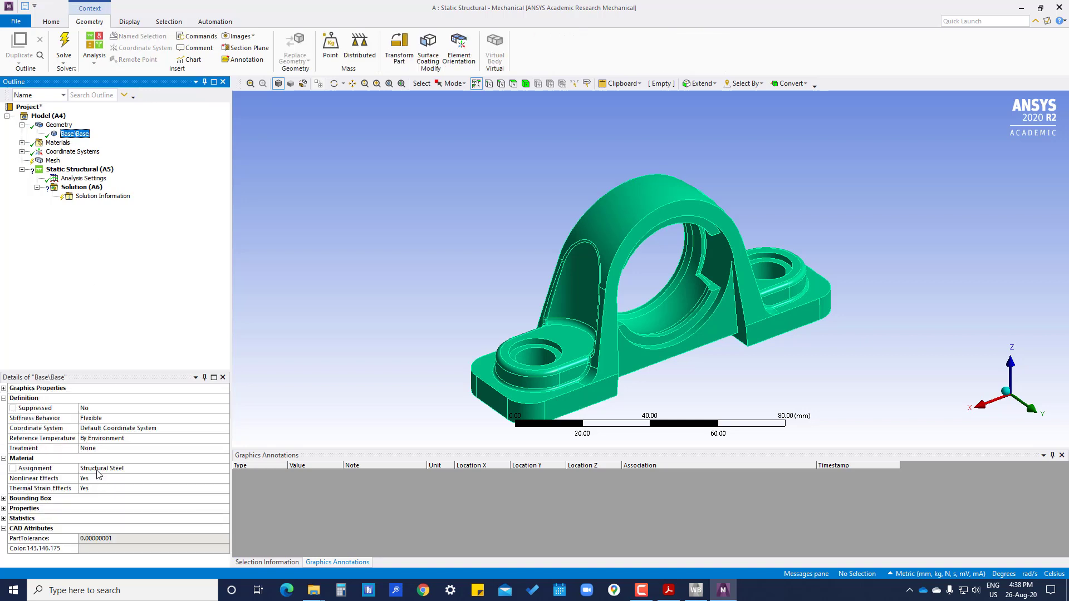
left_click(130, 470)
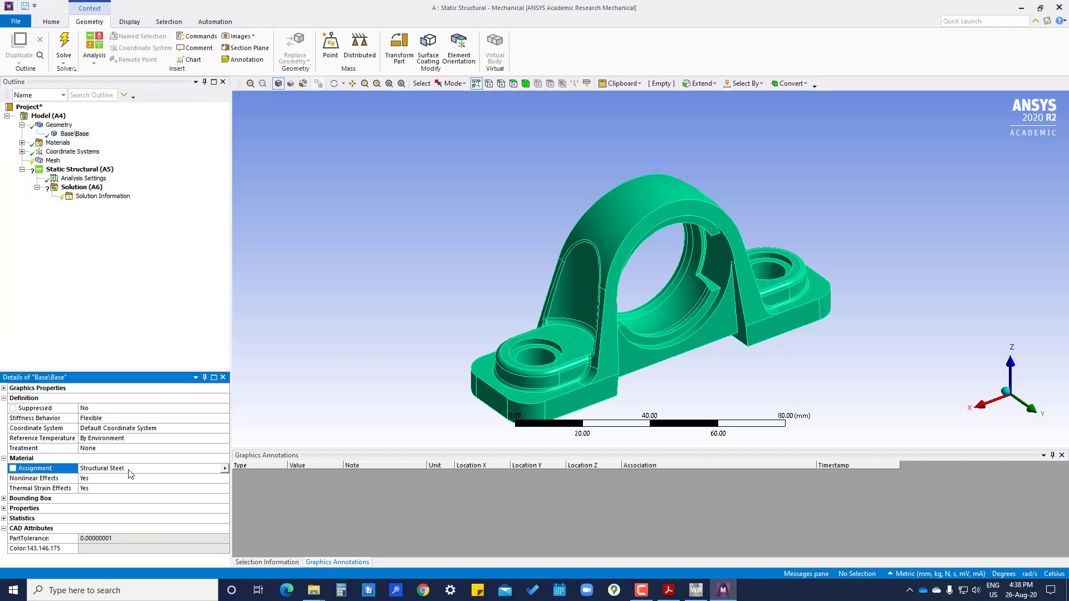
left_click(225, 471)
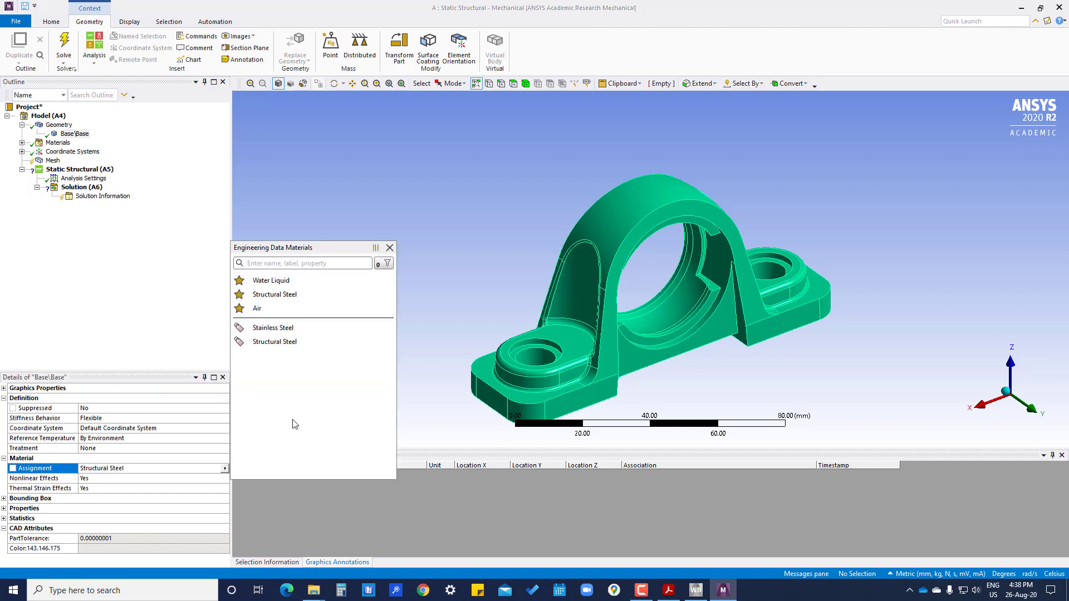
left_click(271, 332)
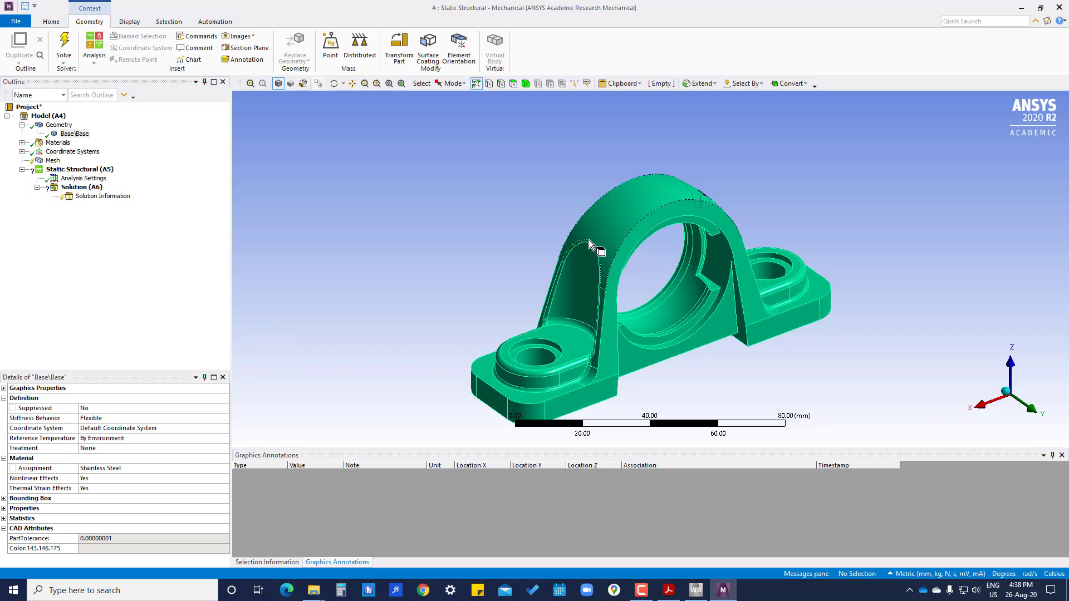
- Review Stainless Steel's properties under Materials, then return to the geometry view
left_click(22, 126)
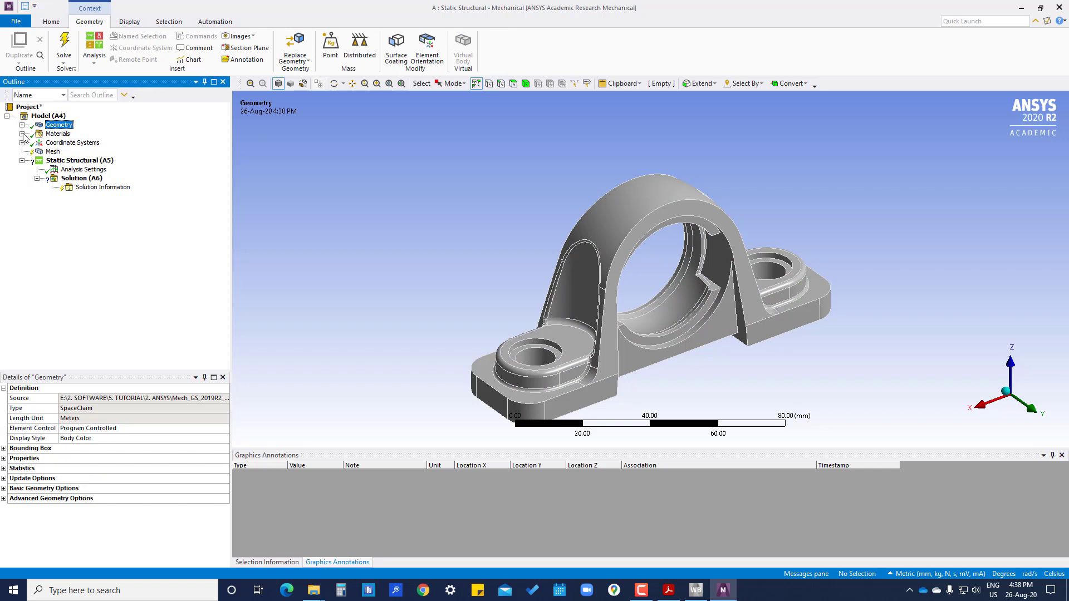
left_click(22, 134)
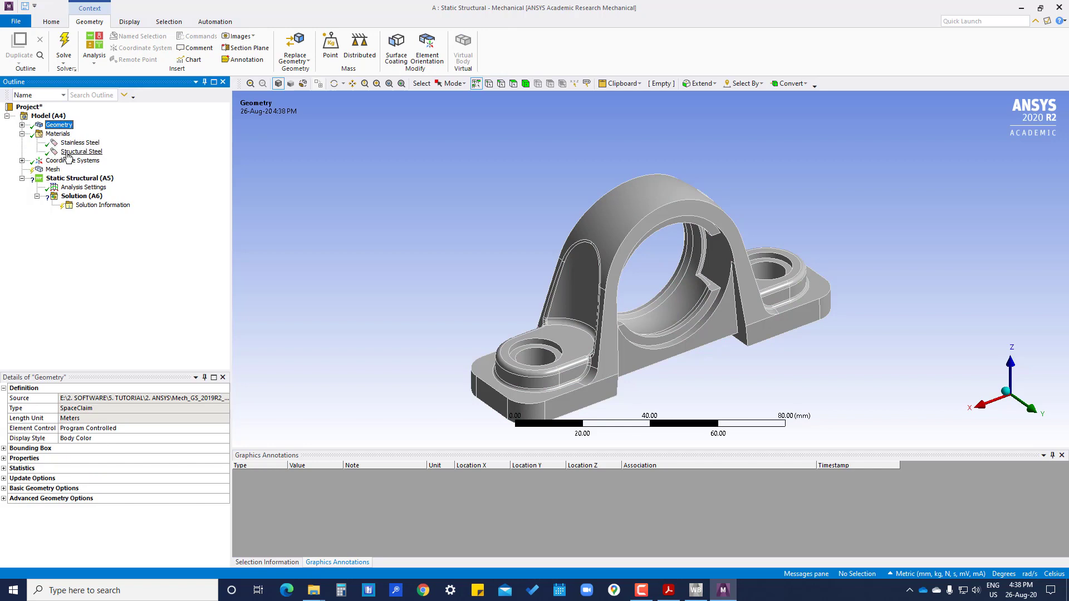
left_click(79, 143)
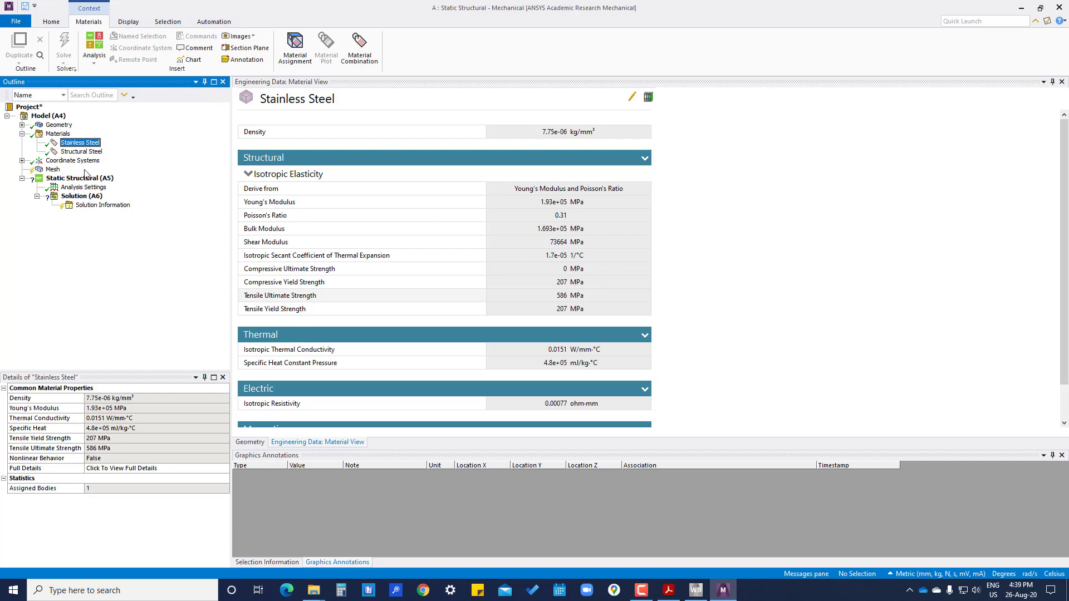
left_click(63, 162)
- Generate the default mesh on the bearing housing and orbit to inspect it
left_click(55, 170)
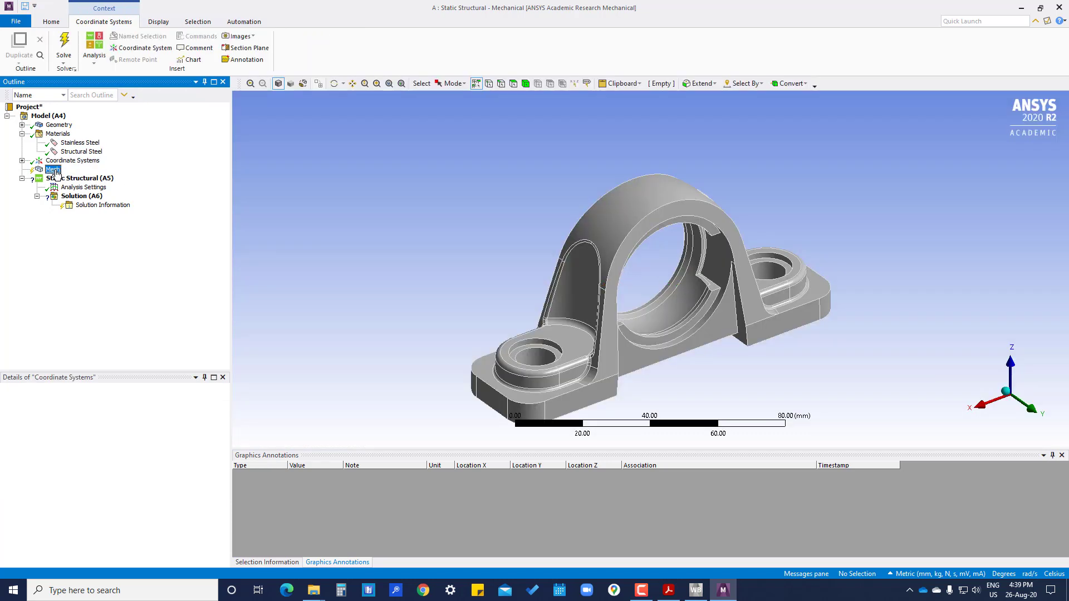
right_click(54, 172)
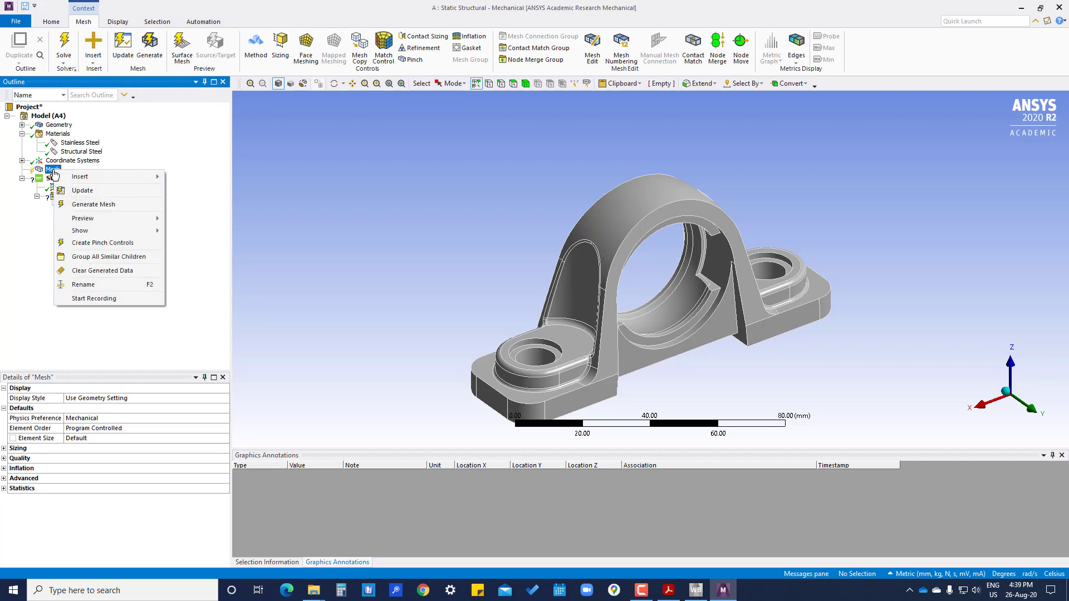
left_click(81, 205)
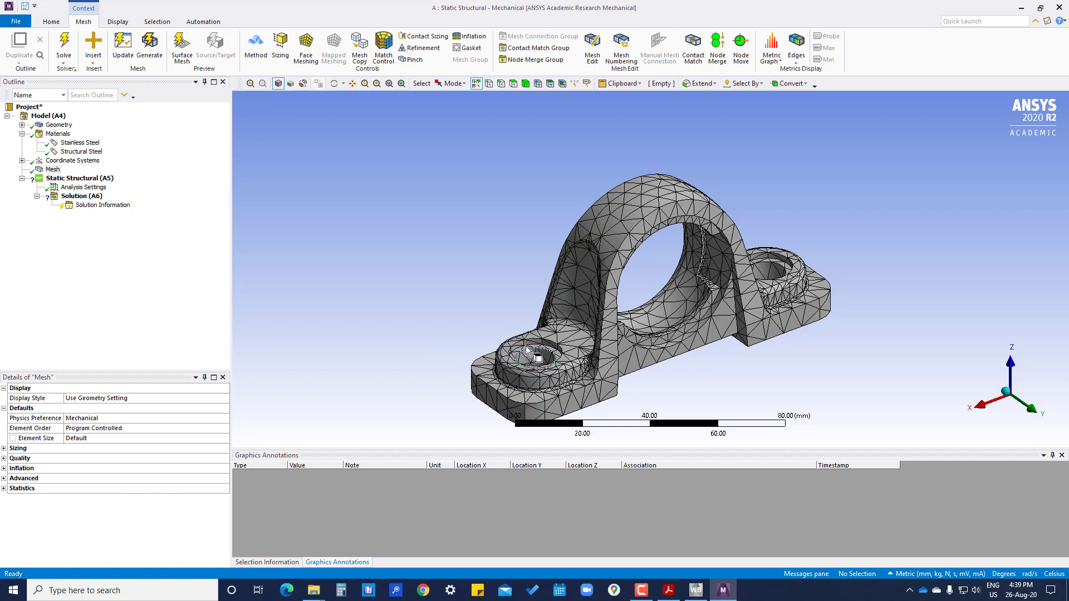
middle_click_drag(637, 372, 518, 354)
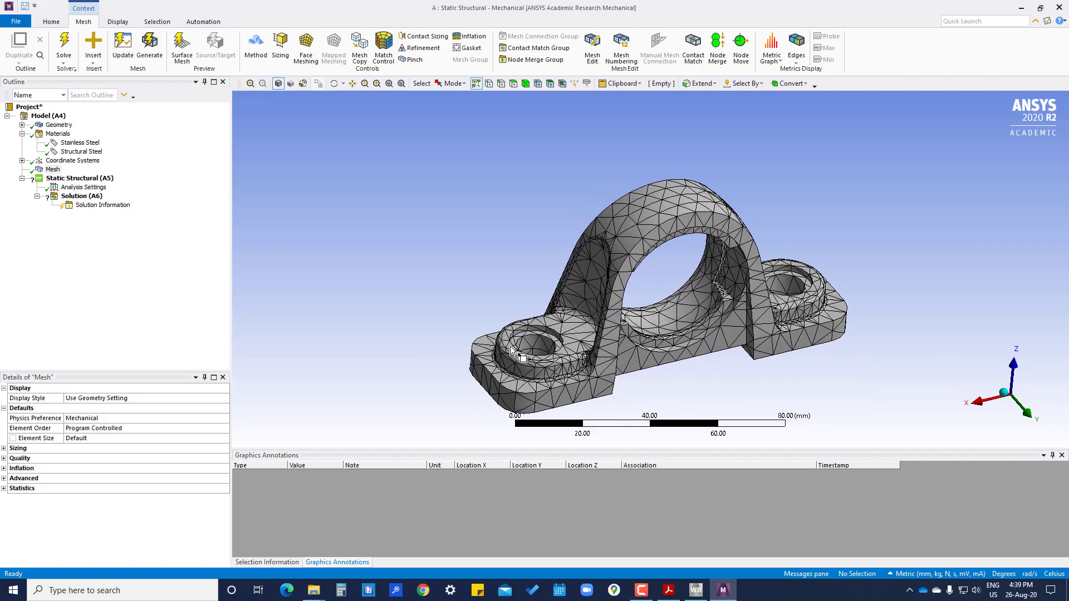
left_click(89, 179)
- Apply a Frictionless Support to the bottom faces of both mounting flanges
right_click(90, 179)
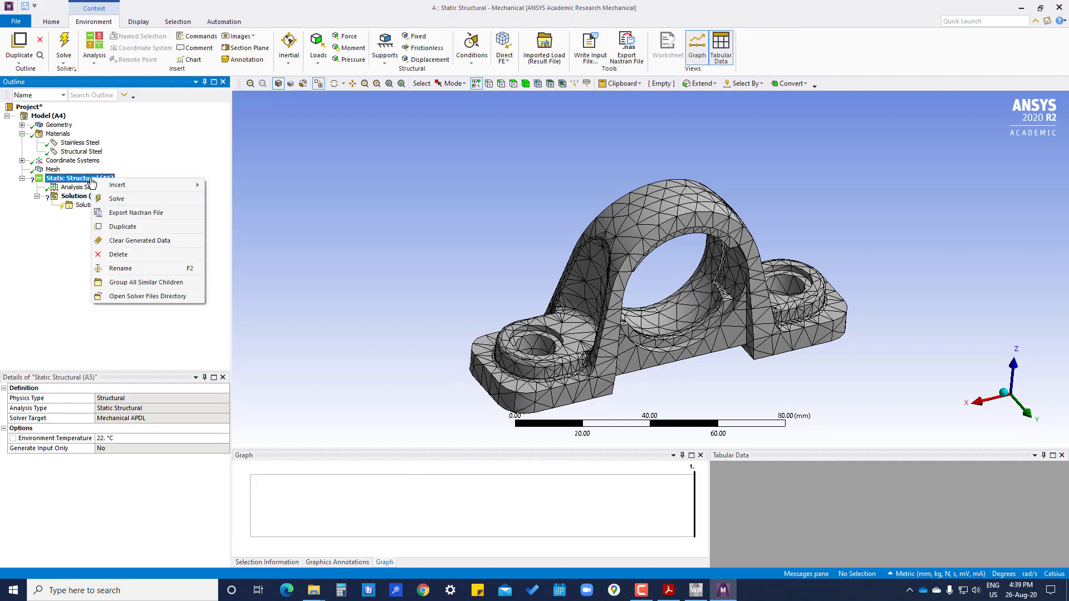
mouse_move(119, 184)
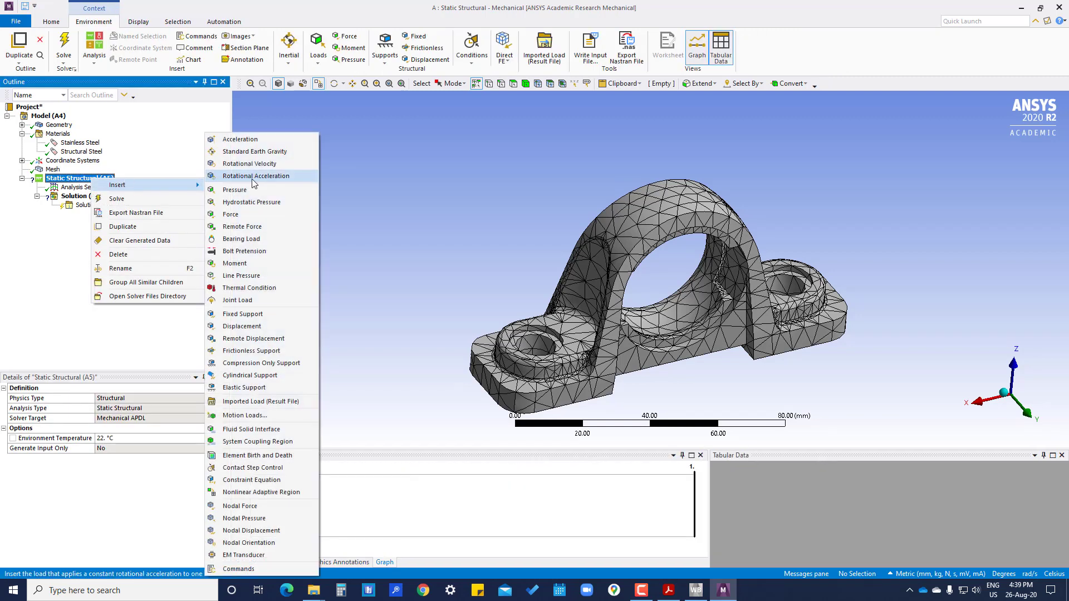
left_click(252, 351)
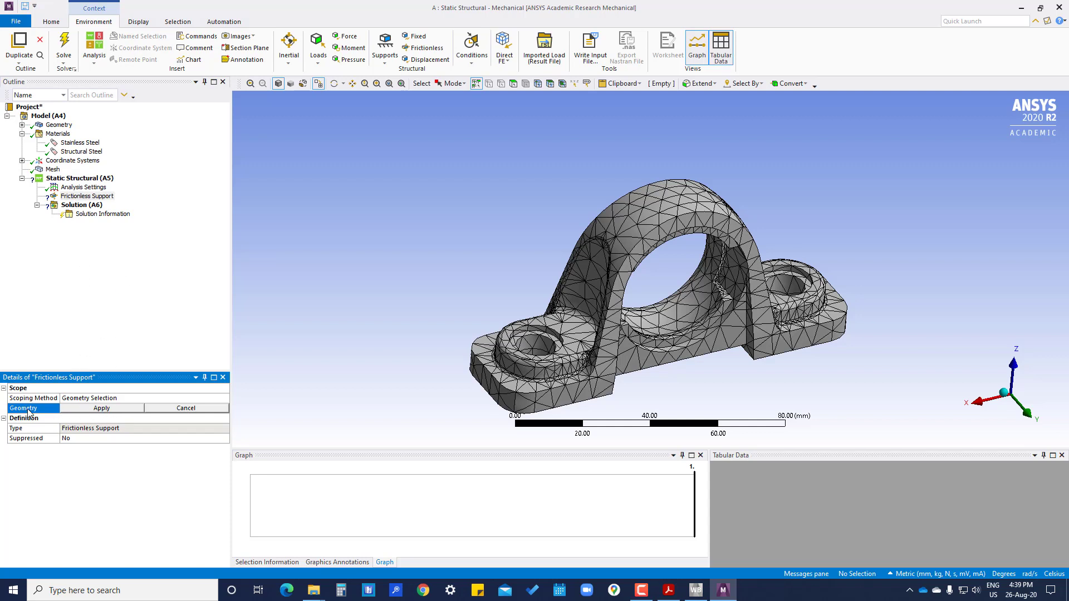
middle_click_drag(443, 398, 469, 323)
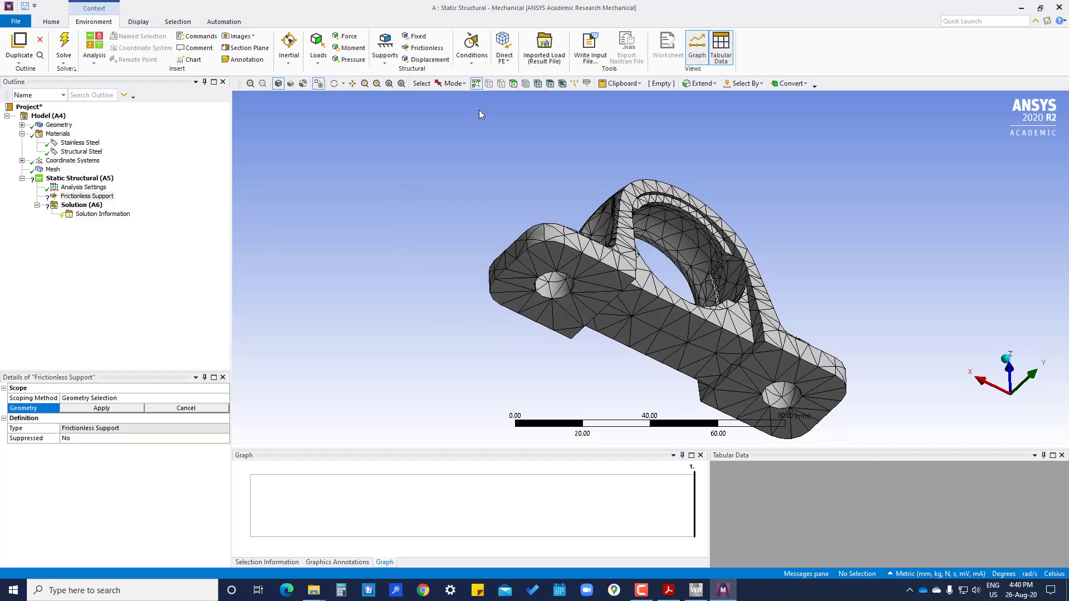
left_click(514, 84)
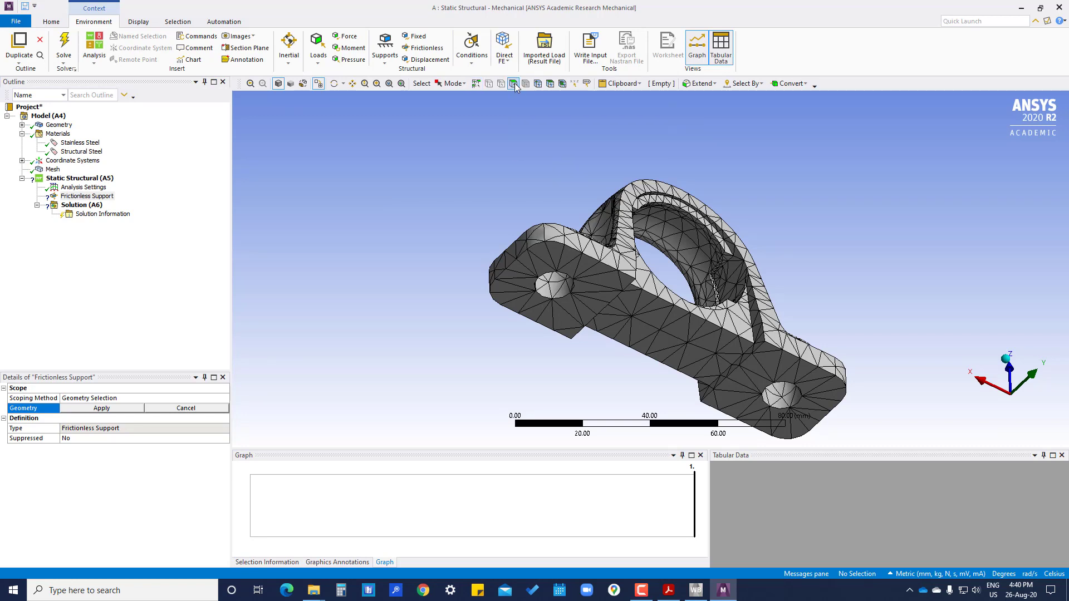
left_click(517, 288)
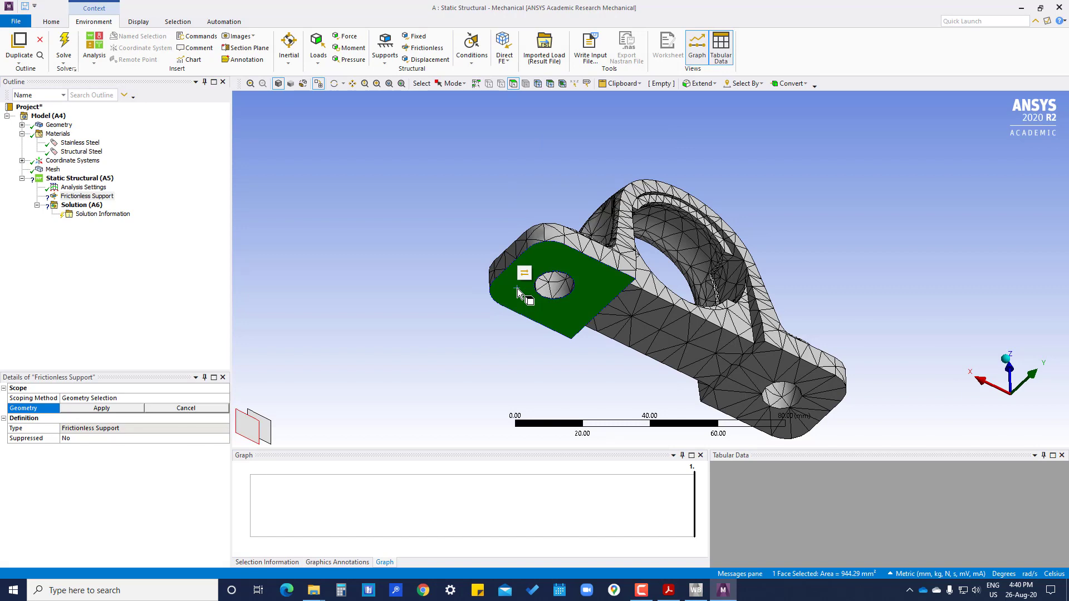
left_click(740, 394, "ctrl")
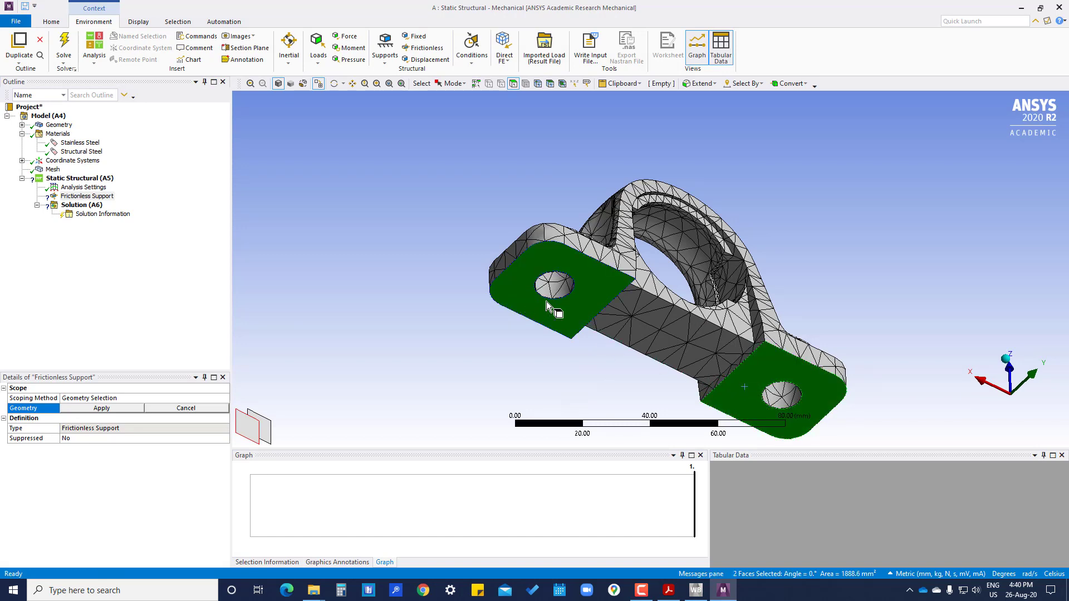
left_click(101, 408)
- Check the support from a low front view and bring up Static Structural's insert menu
middle_click_drag(437, 249, 368, 284)
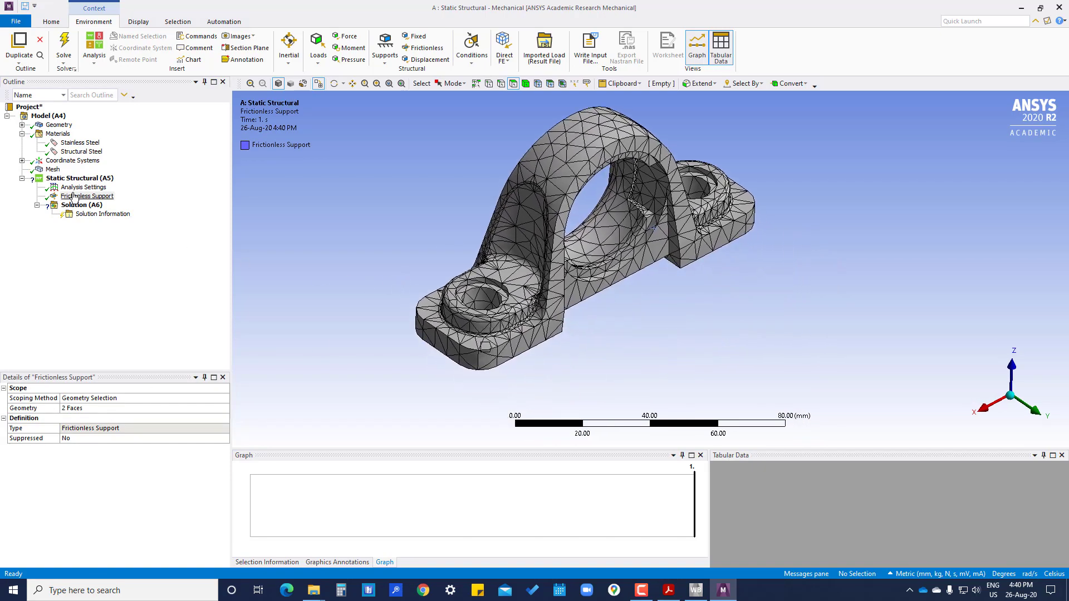
middle_click_drag(446, 334, 487, 362)
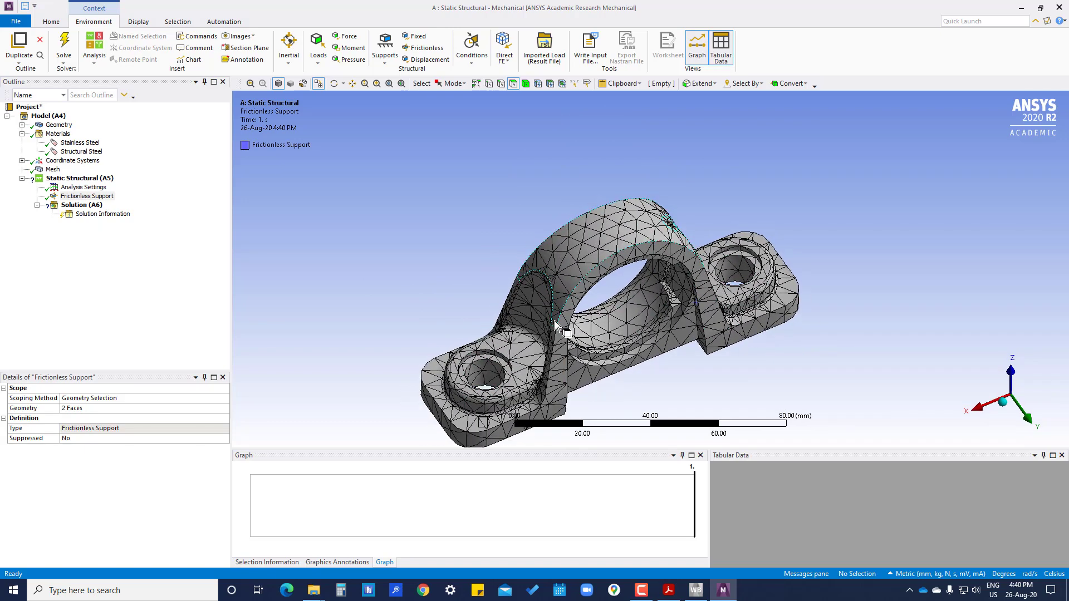
scroll(543, 323, "down", 1)
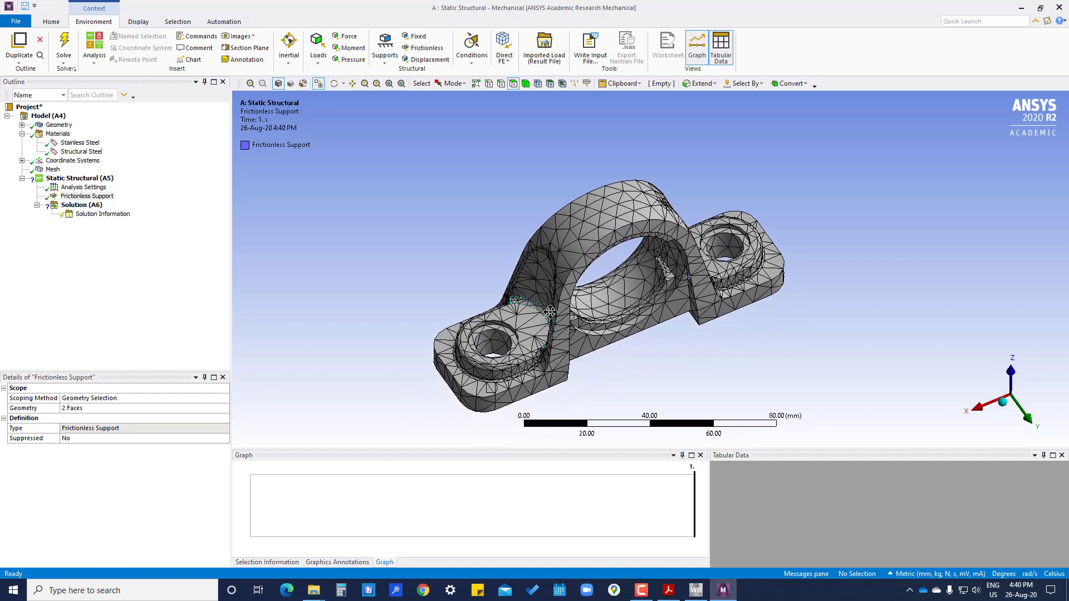
left_click(92, 180)
right_click(92, 181)
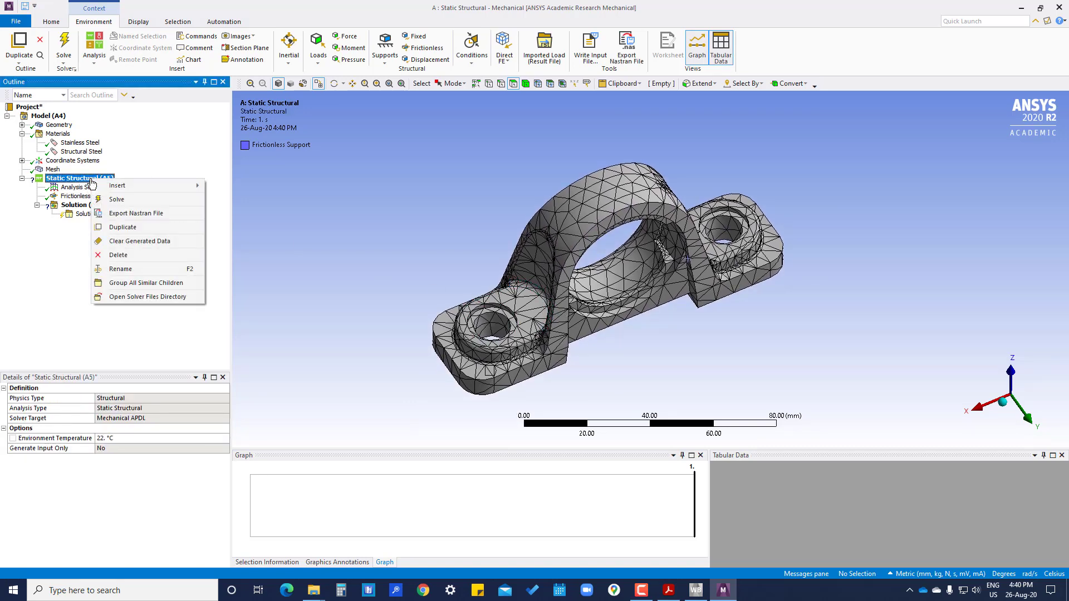
mouse_move(144, 185)
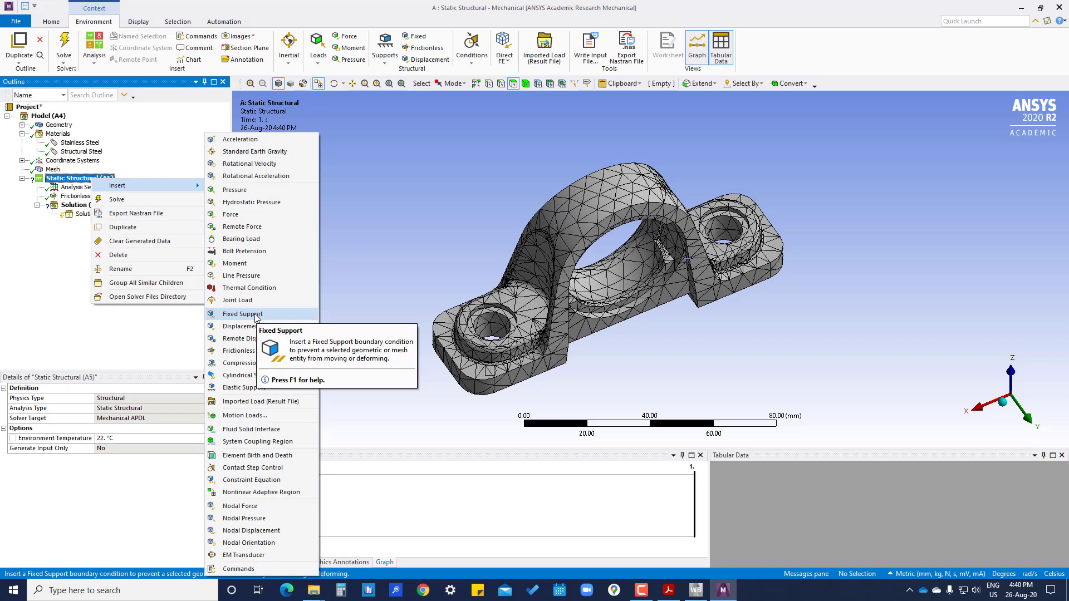
- Apply Frictionless Support 2 to the inner cylindrical faces of both bolt holes
left_click(251, 353)
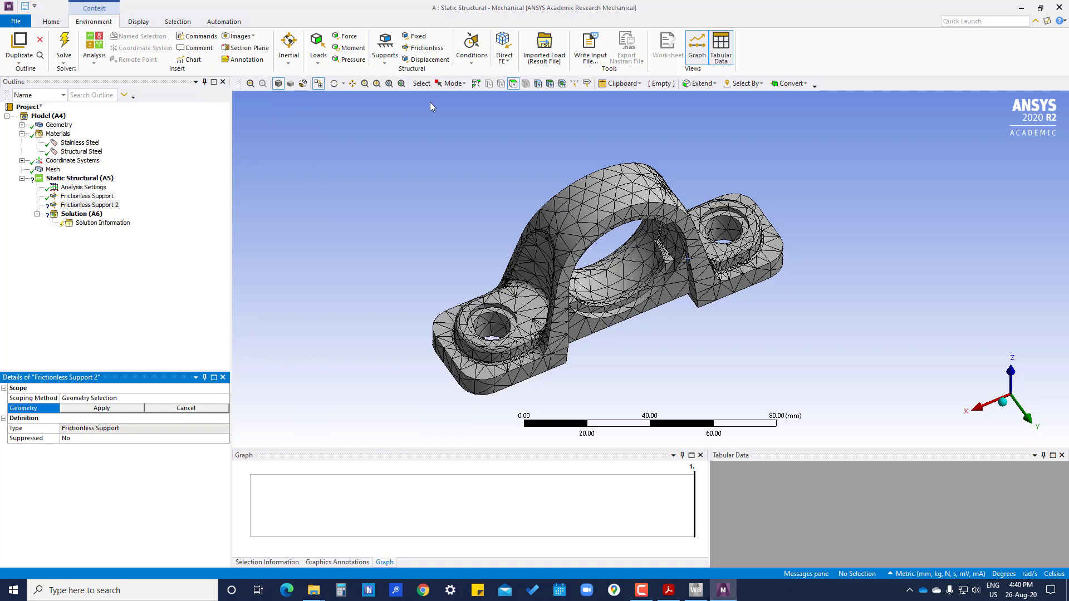
left_click(487, 329)
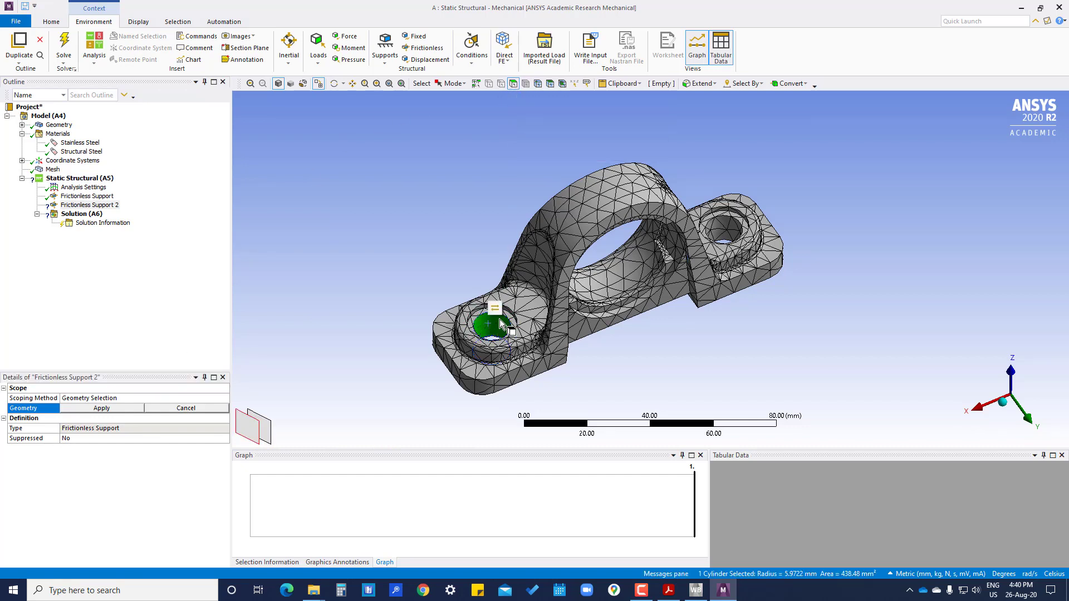
left_click(722, 230, "ctrl")
left_click(102, 409)
left_click(143, 282)
left_click(106, 203)
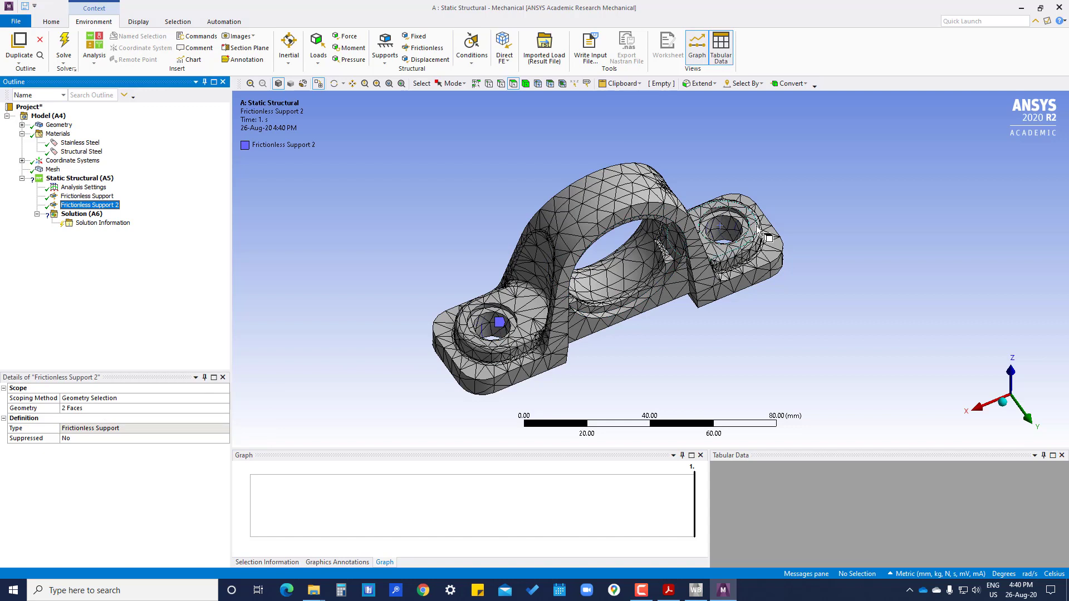
left_click(723, 367)
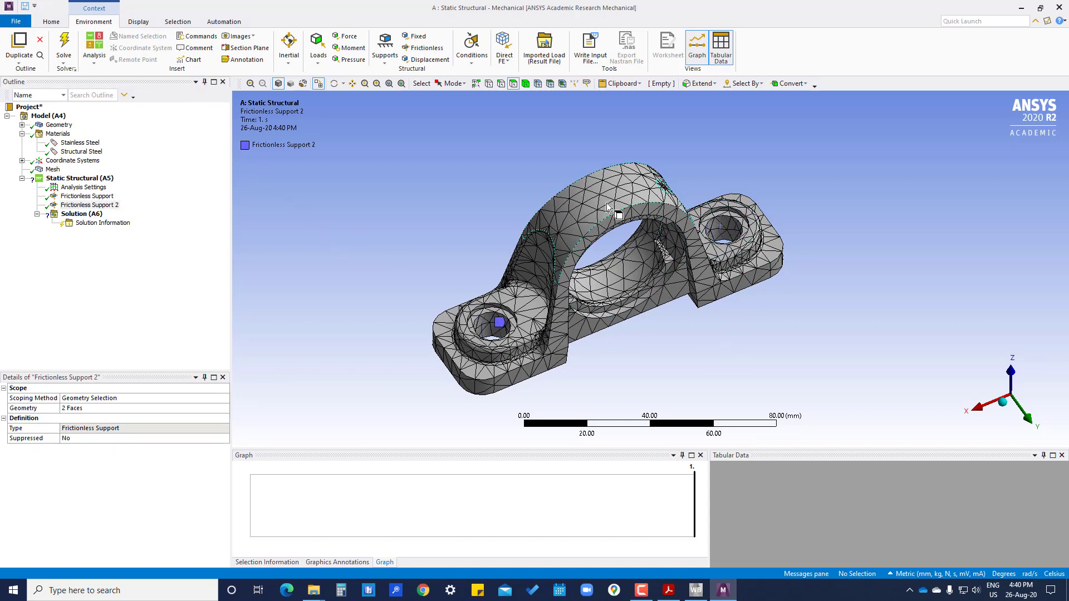
- Turn off Show Mesh and orbit the housing to inspect both frictionless supports
left_click(137, 23)
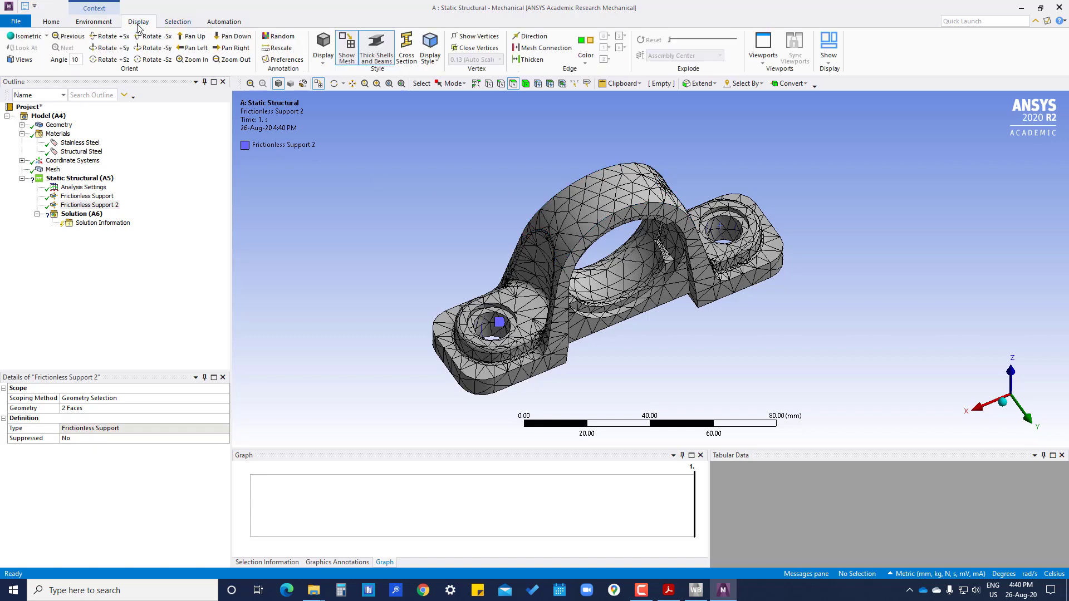
left_click(347, 58)
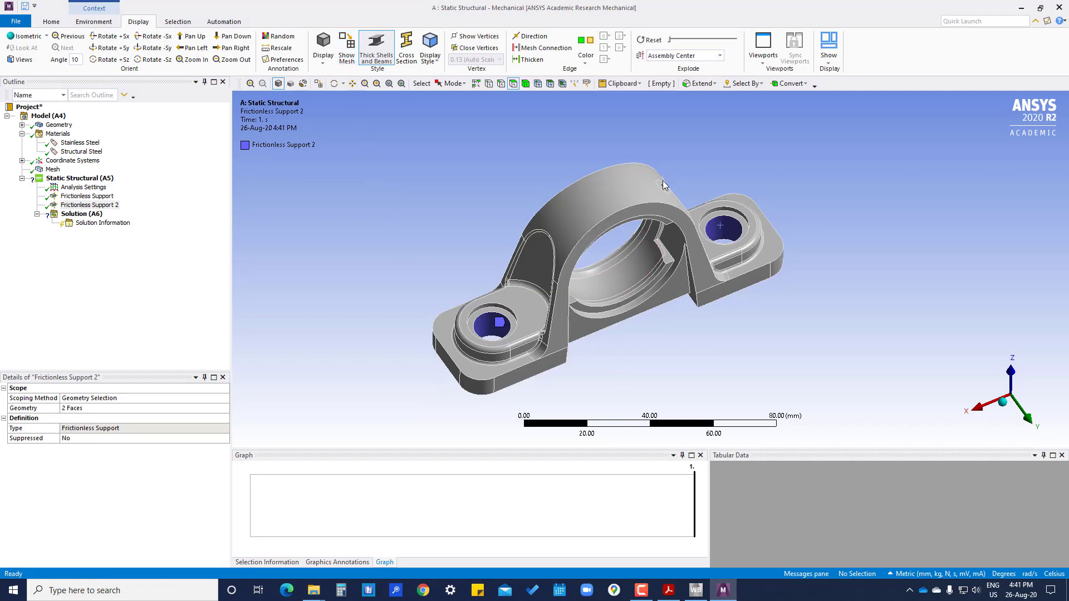
middle_click_drag(636, 380, 573, 348)
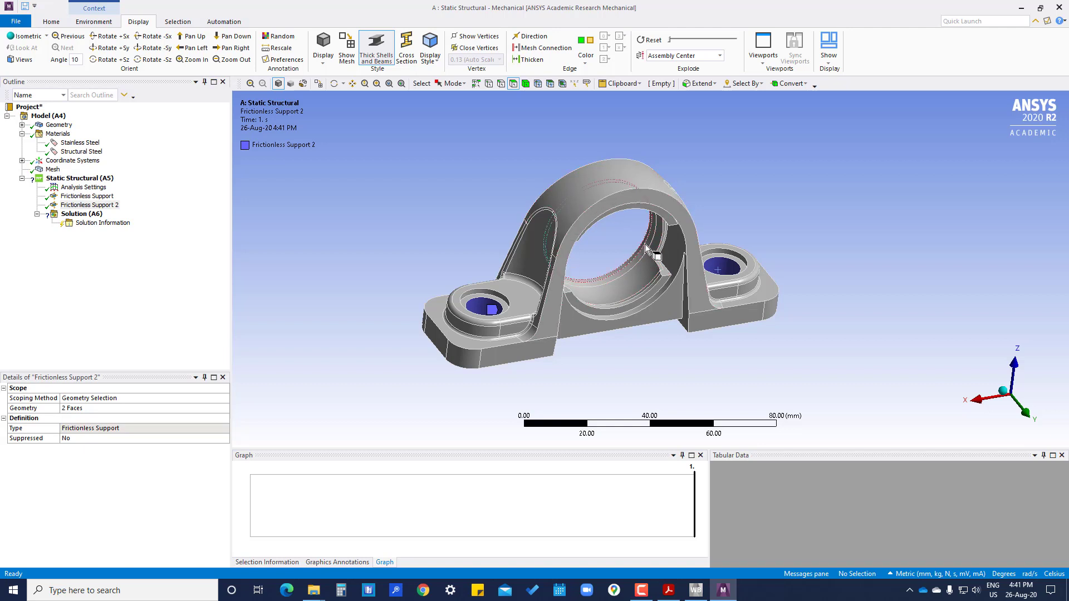
middle_click_drag(600, 265, 641, 283)
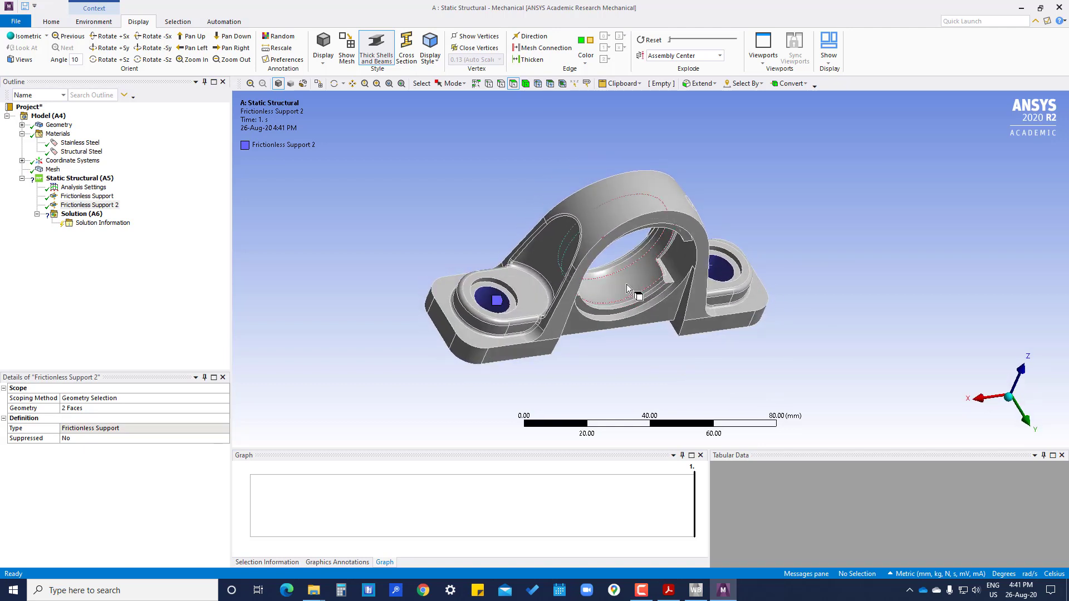
middle_click_drag(639, 325, 547, 302)
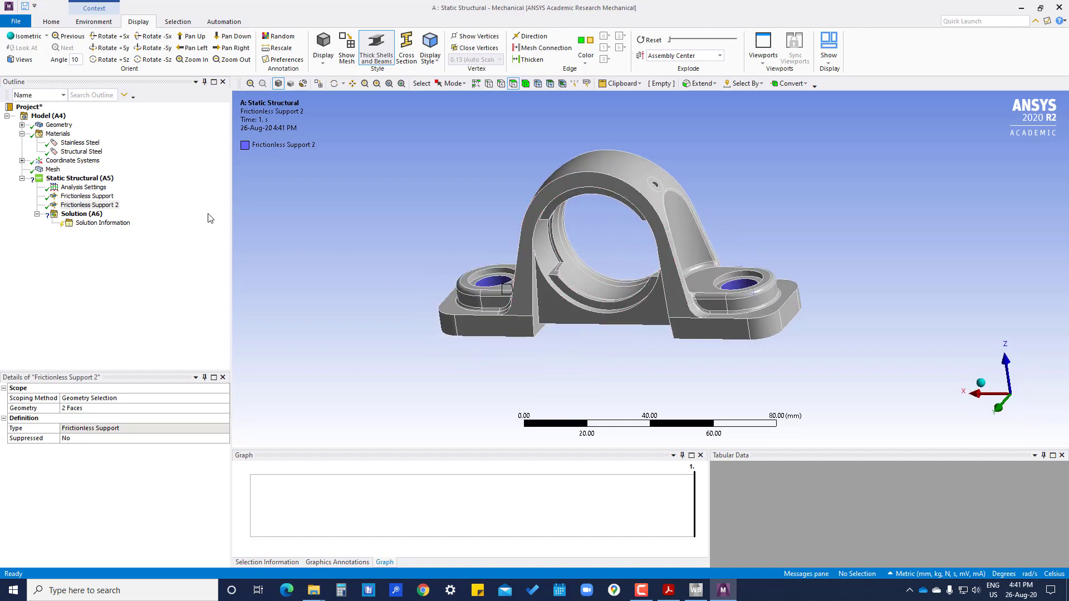
left_click(78, 178)
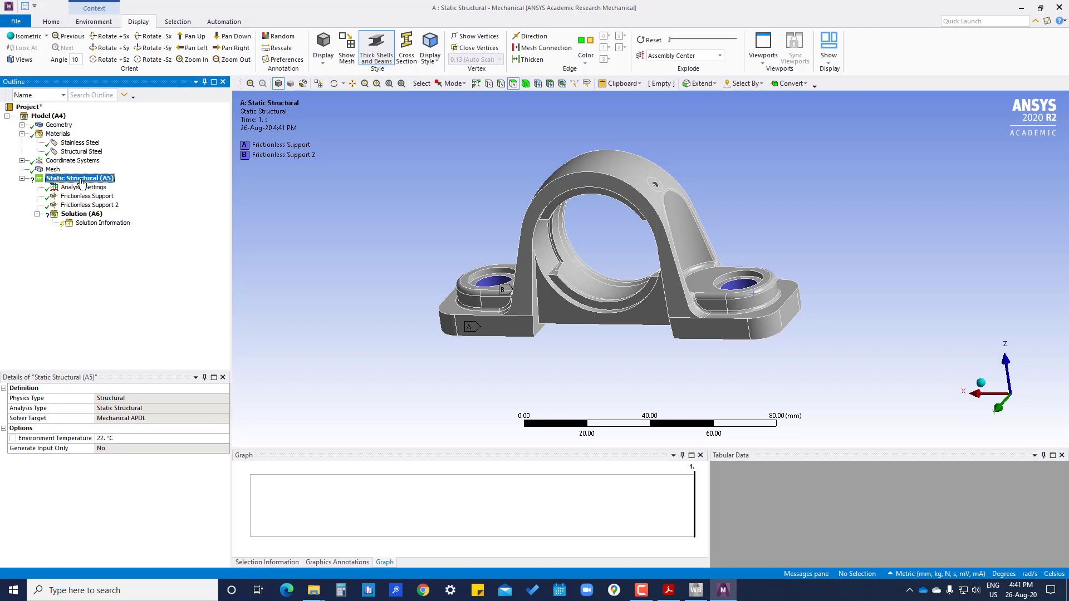
- Add a Force load applied to the housing's inner bore face
right_click(81, 182)
mouse_move(167, 186)
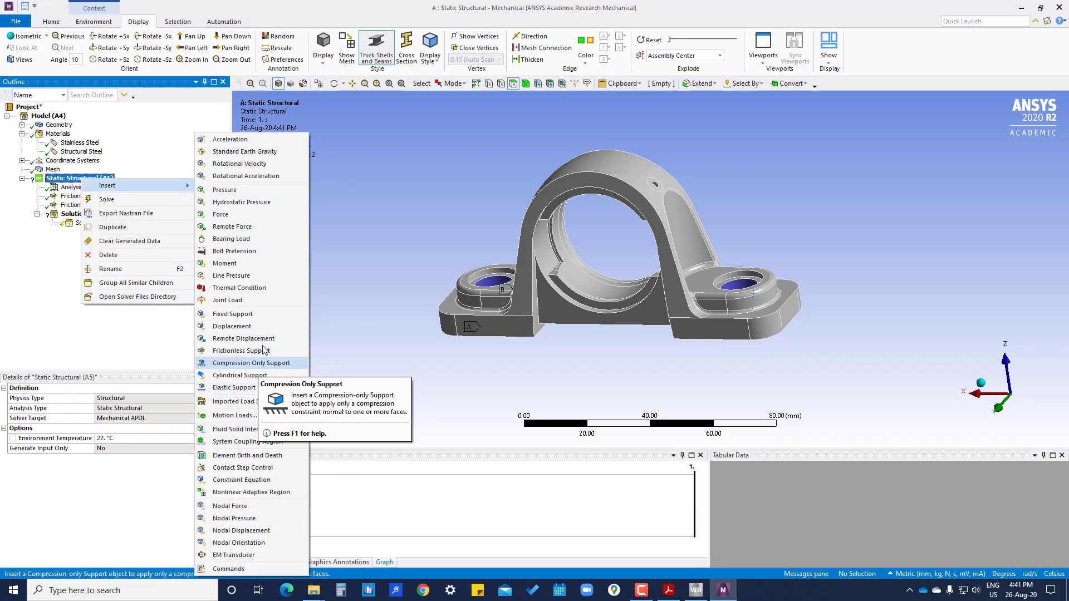
left_click(223, 216)
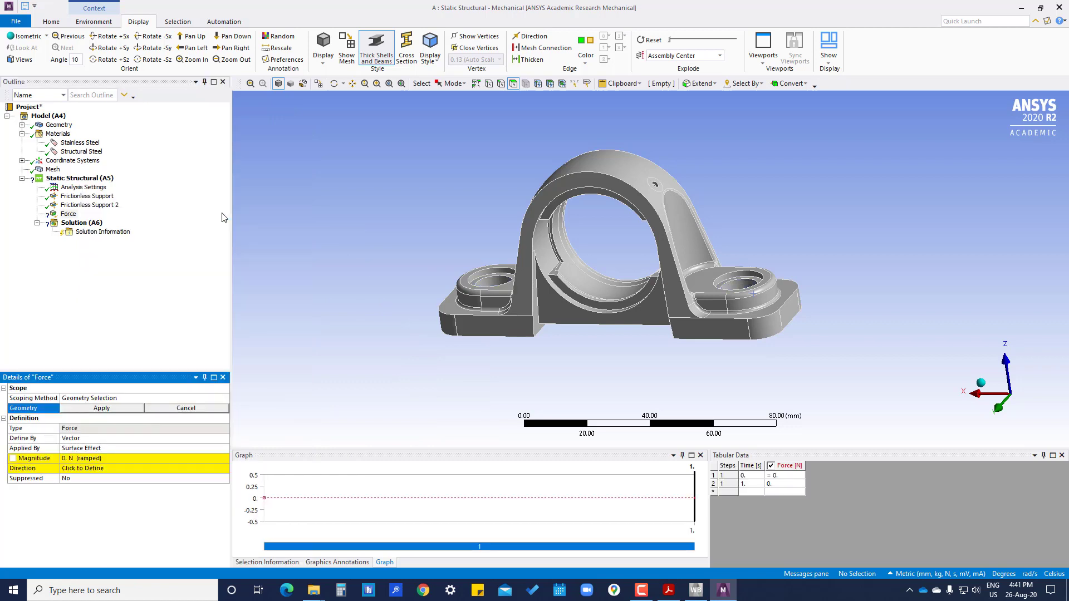
left_click(599, 286)
left_click(101, 408)
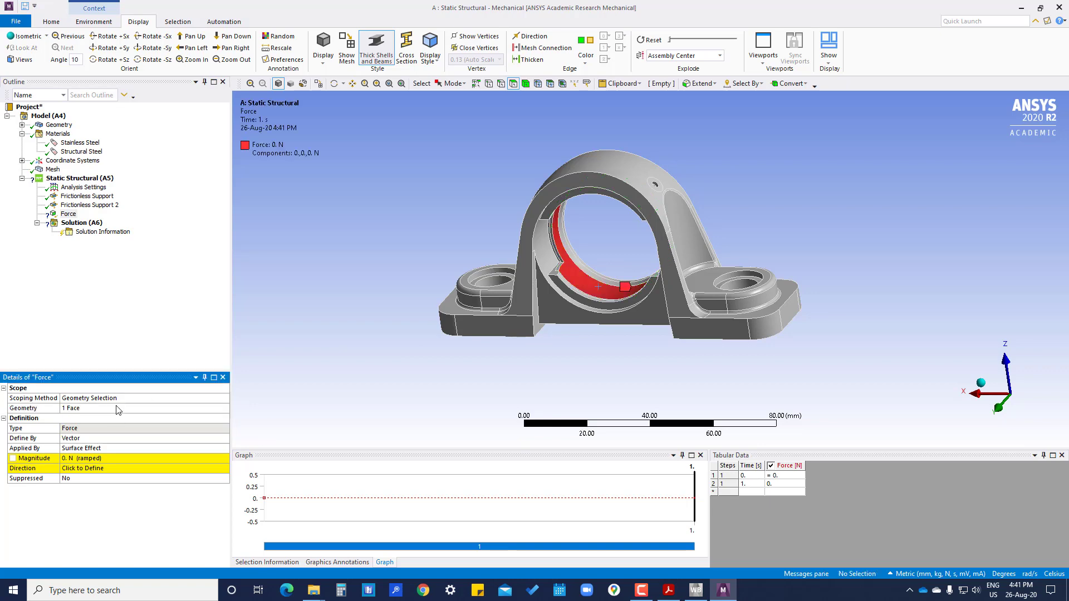
middle_click_drag(586, 275, 335, 388)
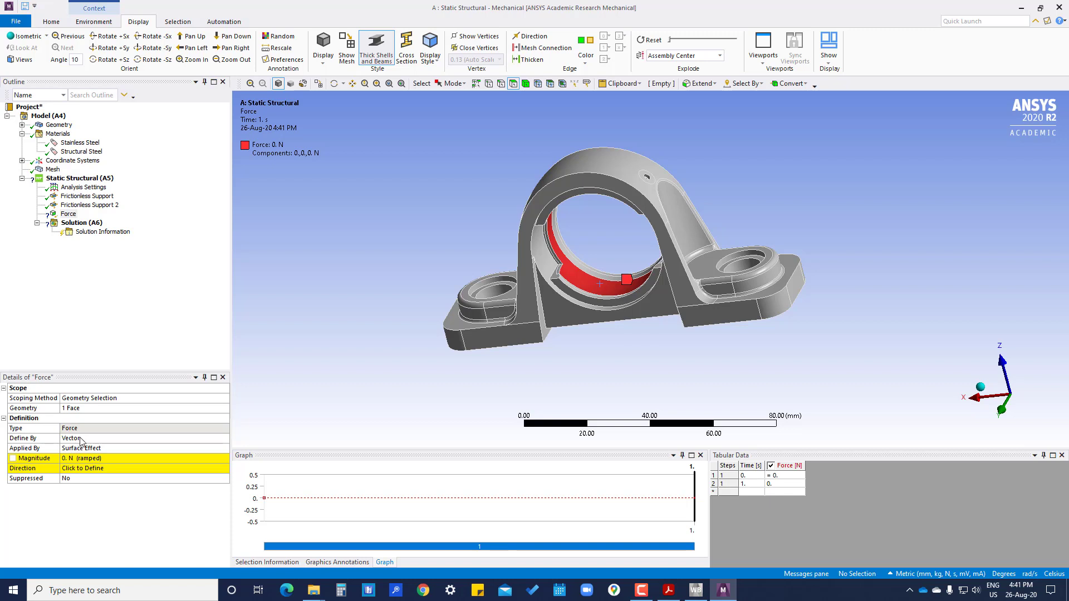
- Define the force by components: 500 N in Y and 1000 N in Z
left_click(219, 440)
left_click(224, 438)
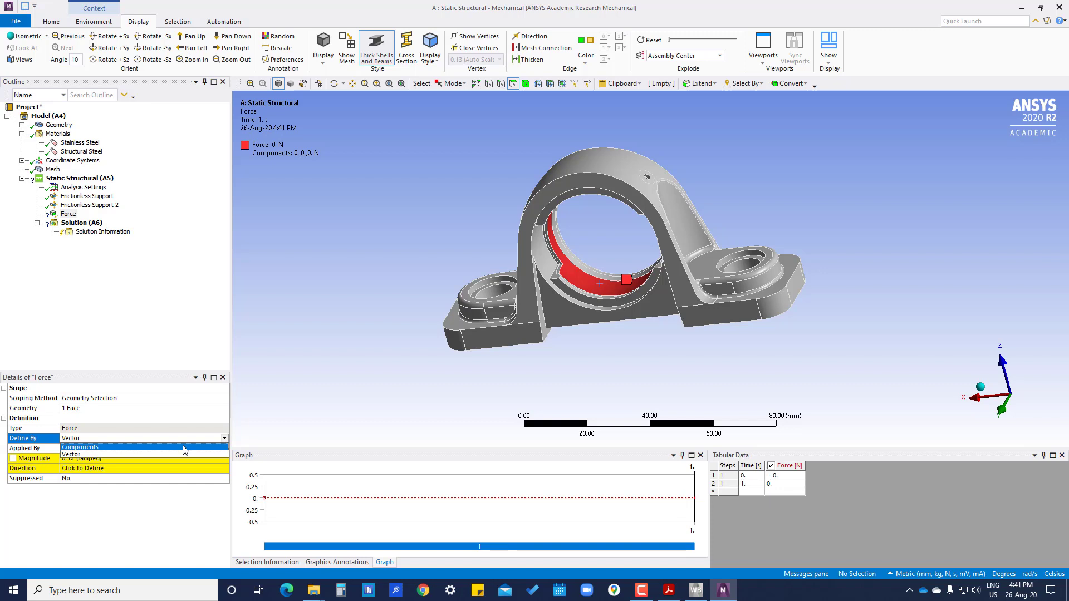
left_click(184, 447)
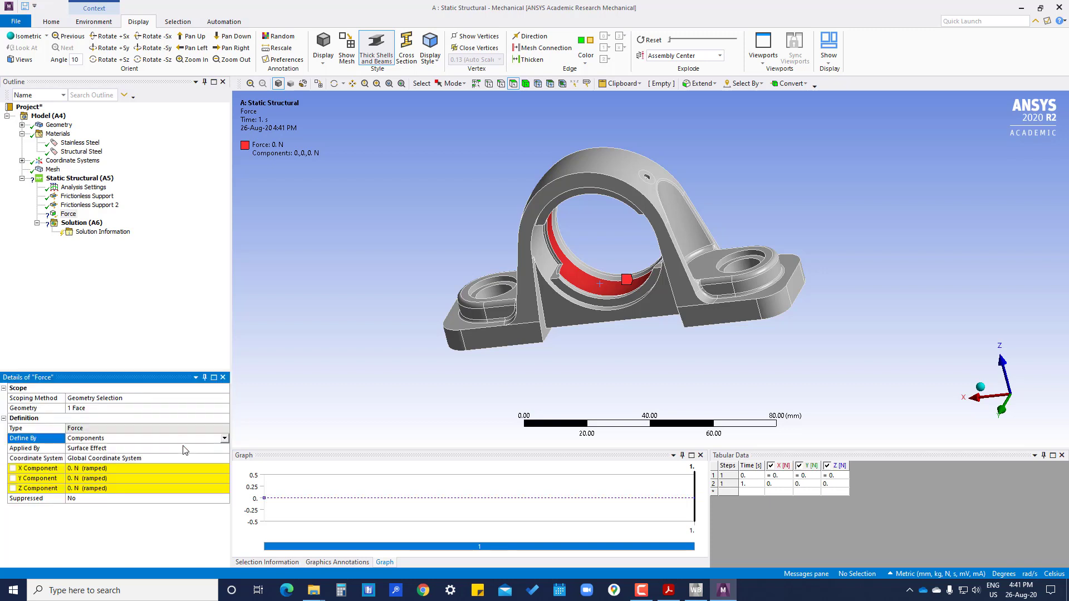
left_click(78, 479)
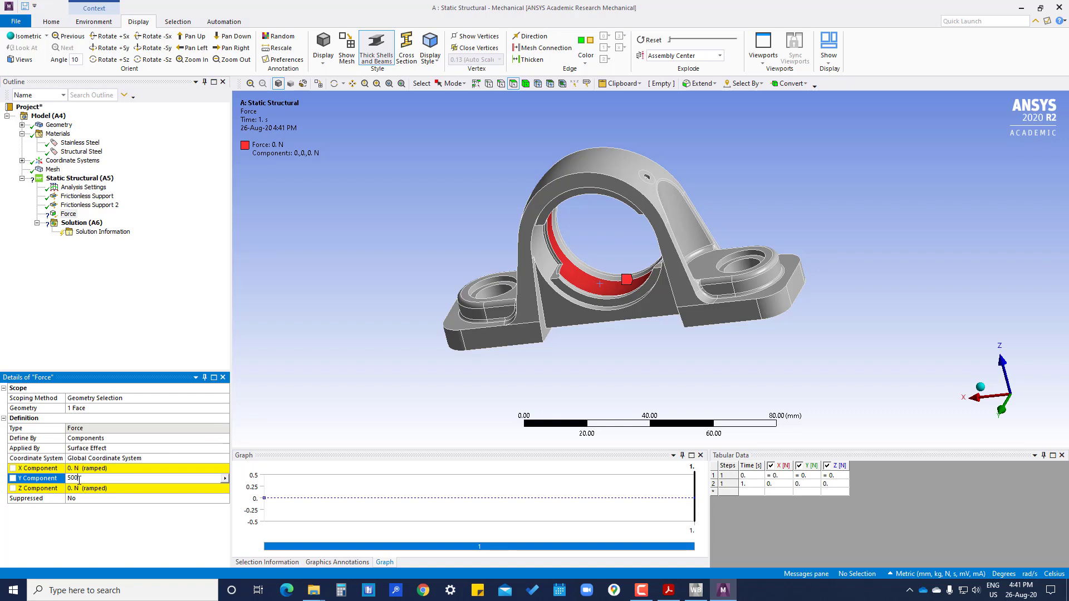
type("500")
key("Return")
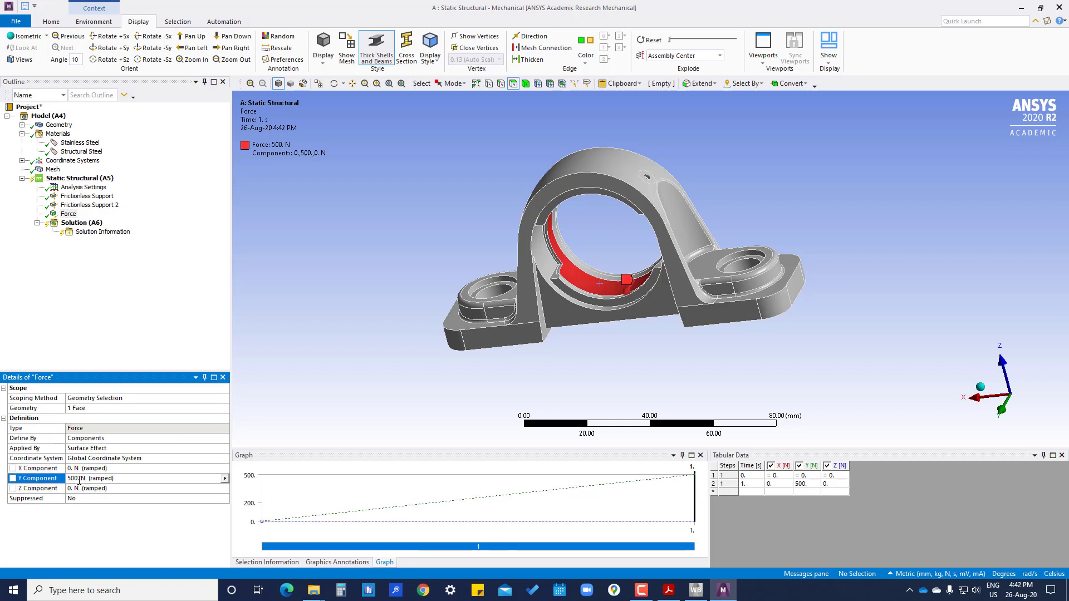
left_click(89, 488)
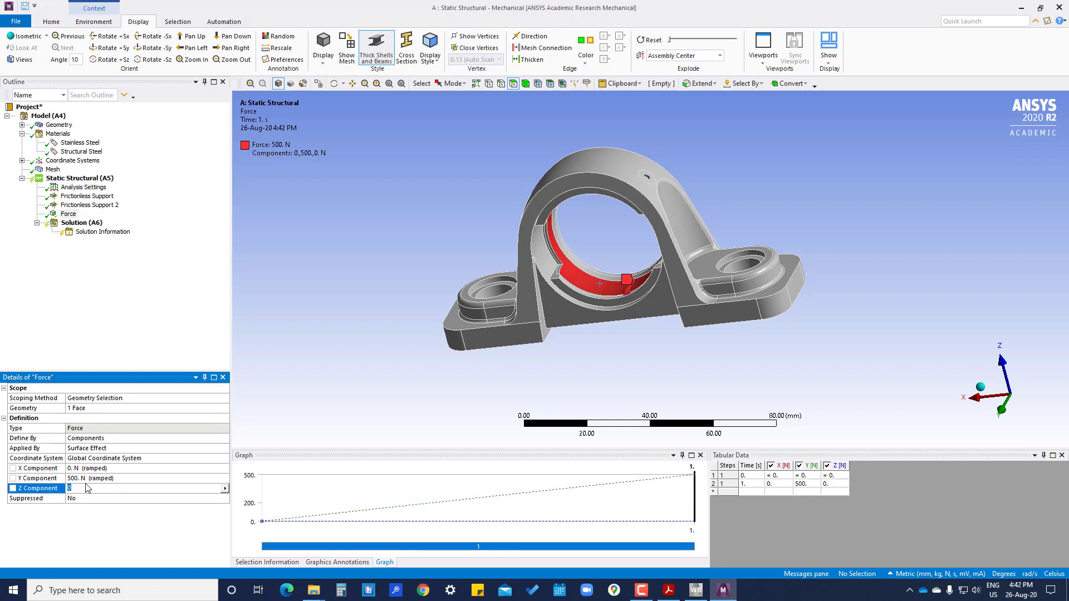
key("Return")
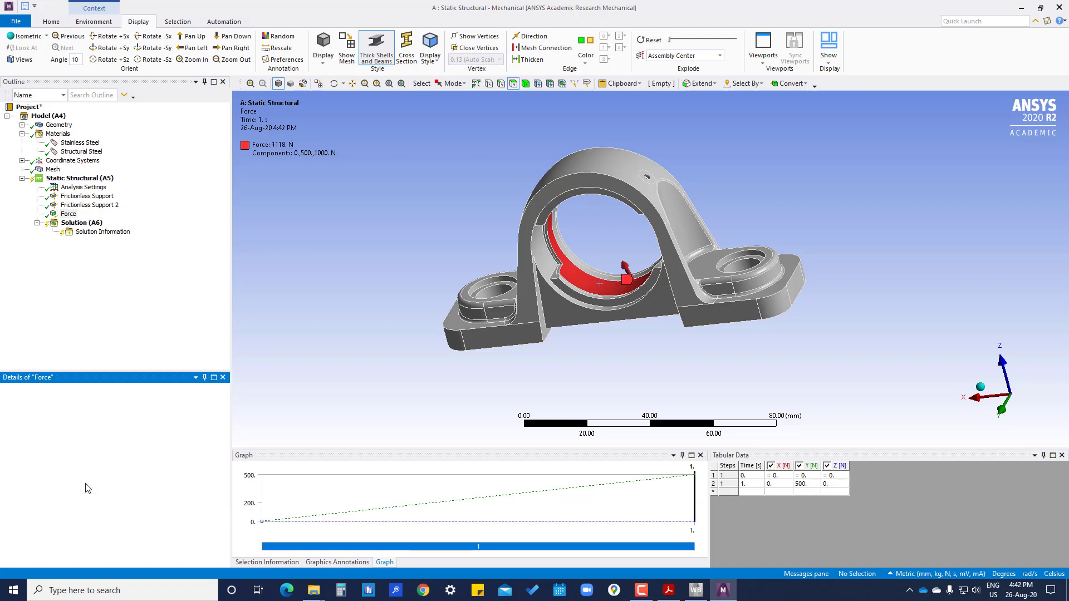
middle_click_drag(439, 321, 567, 304)
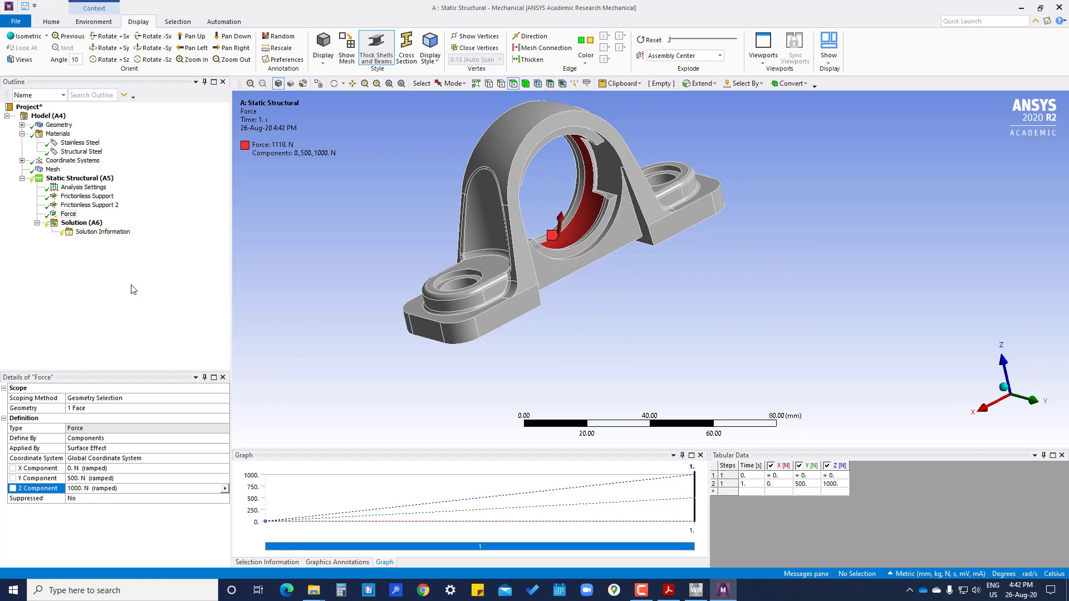
right_click(91, 178)
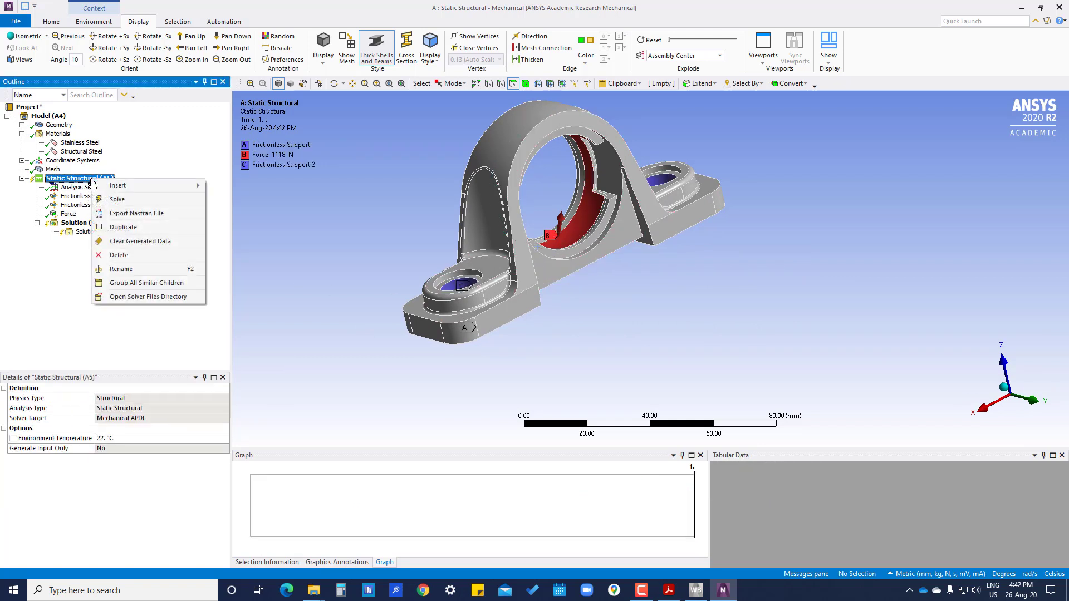
- Solve the static structural analysis and insert an Equivalent (von-Mises) stress result
left_click(117, 201)
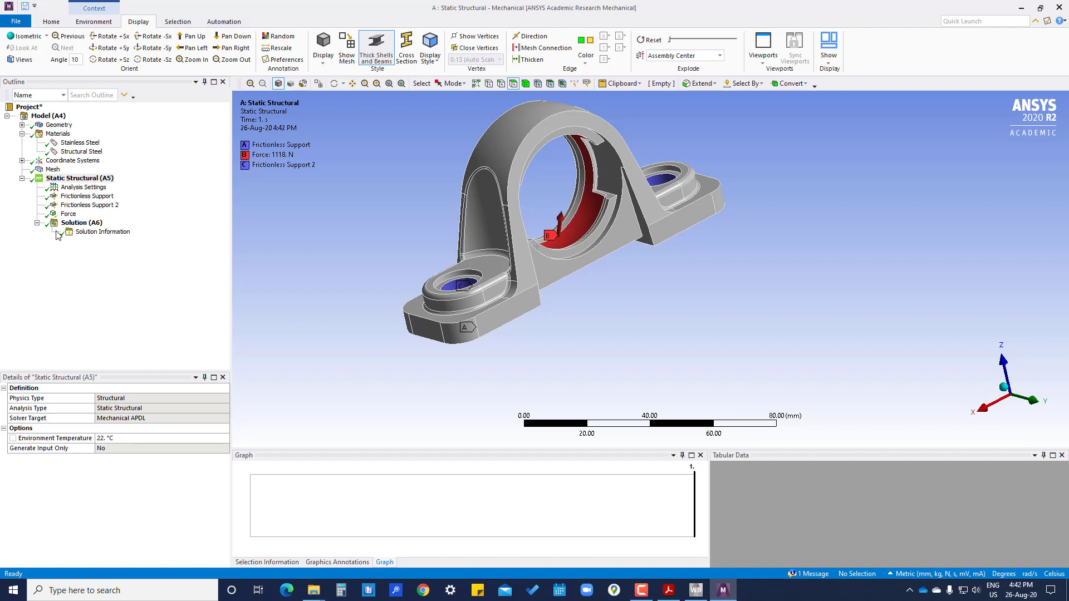
left_click(82, 223)
right_click(82, 225)
mouse_move(112, 230)
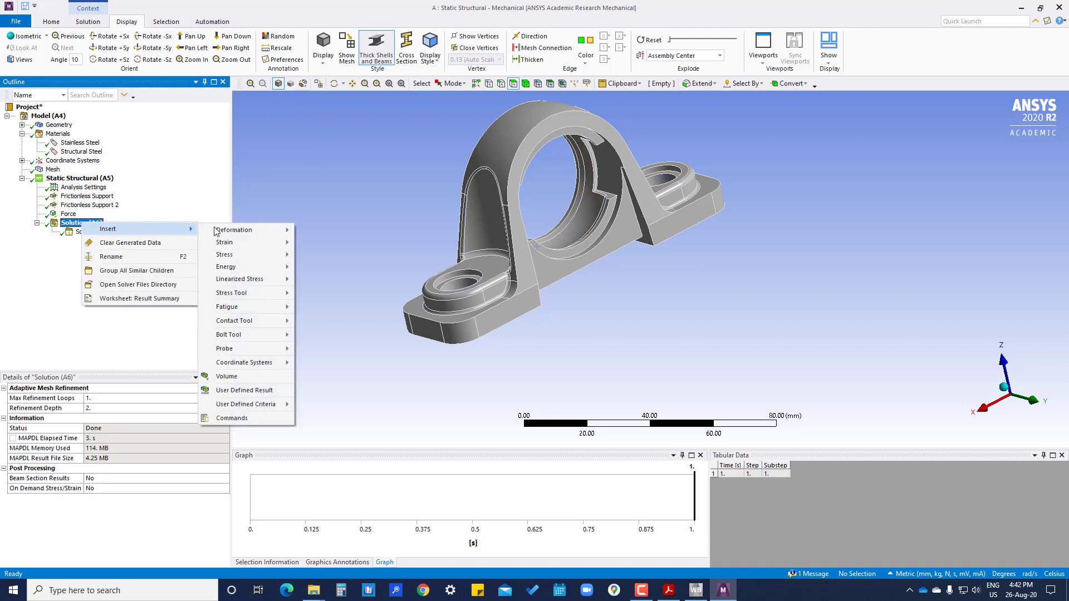
mouse_move(233, 234)
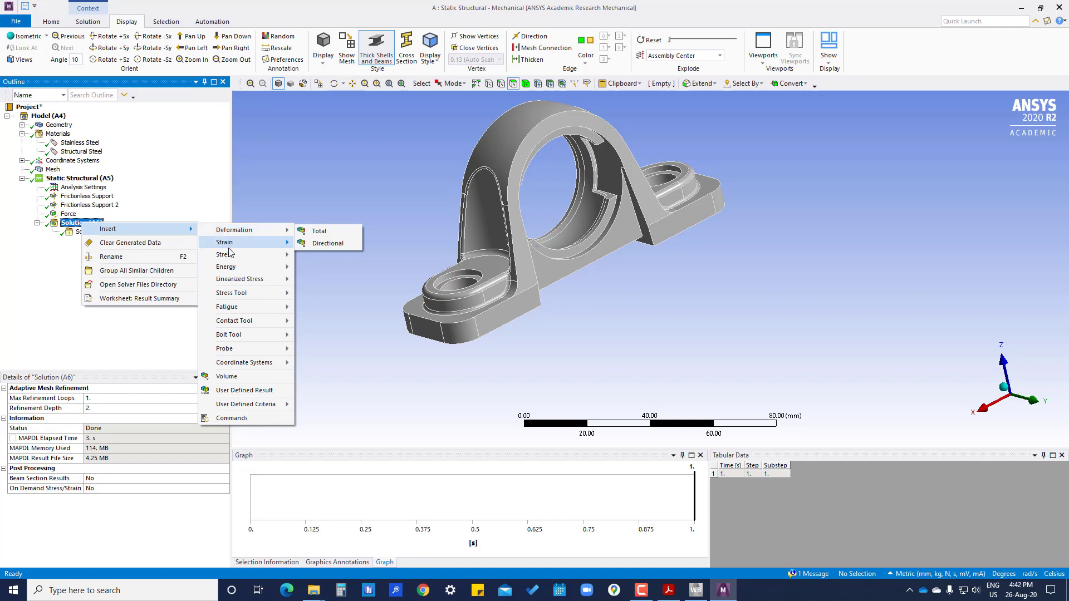
mouse_move(236, 257)
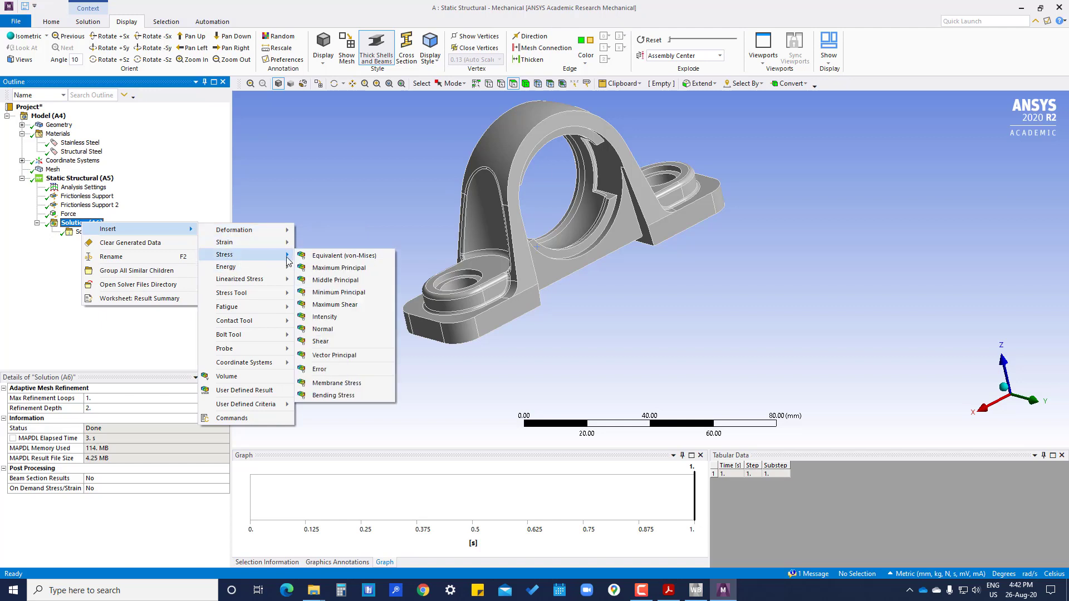
left_click(345, 256)
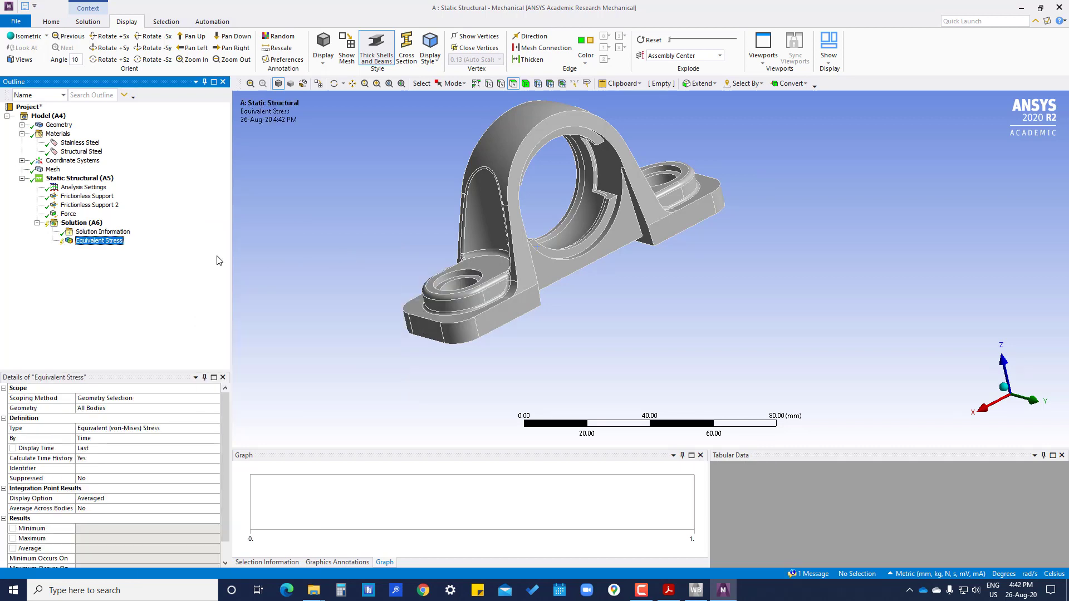
- Insert a Total Deformation result and evaluate all solution results
right_click(87, 225)
mouse_move(112, 230)
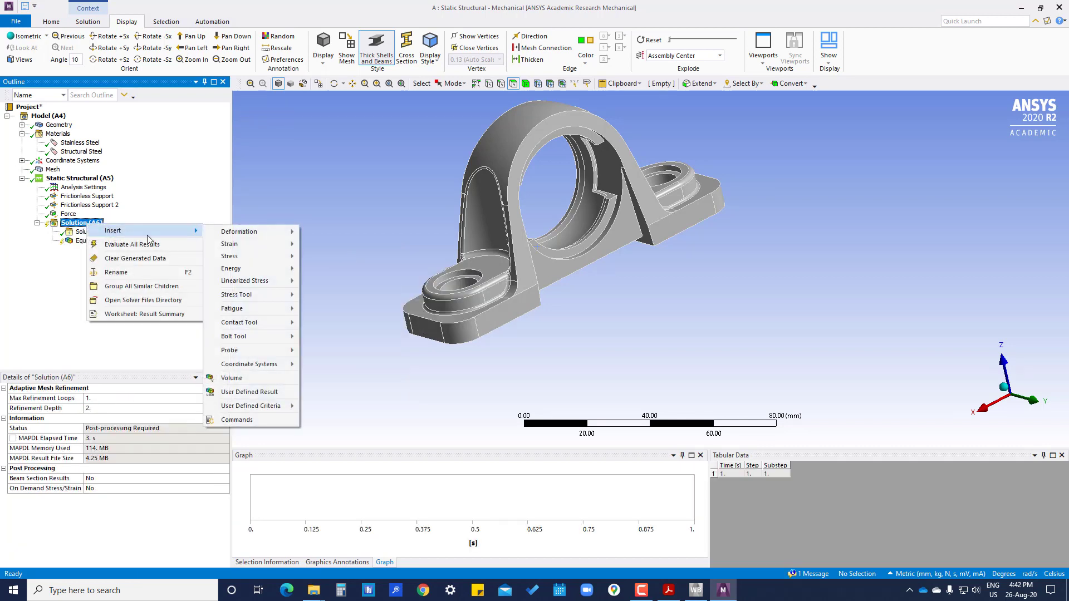
left_click(319, 232)
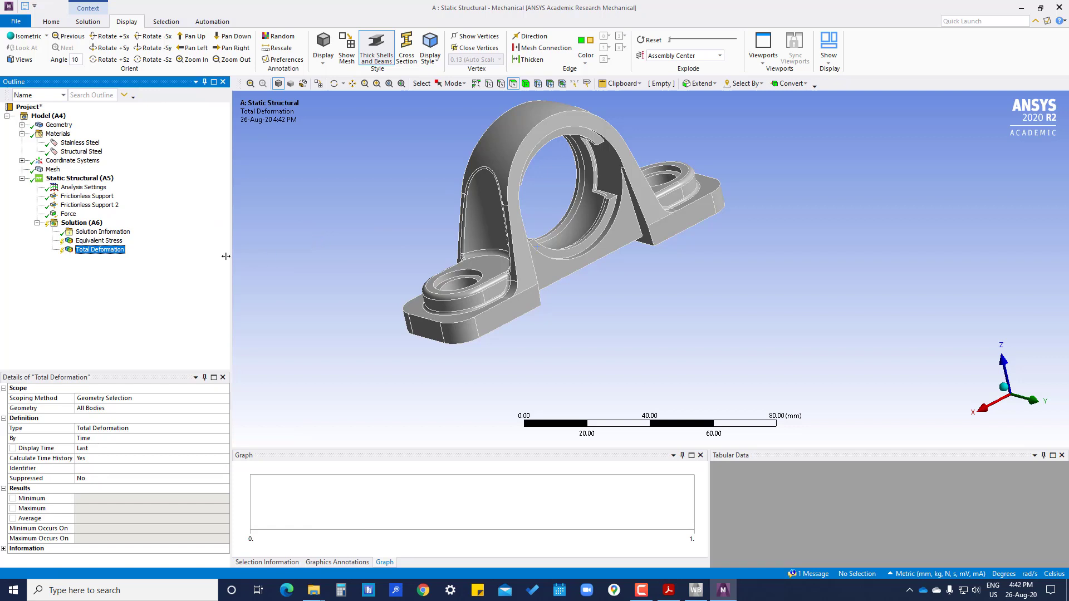
right_click(78, 224)
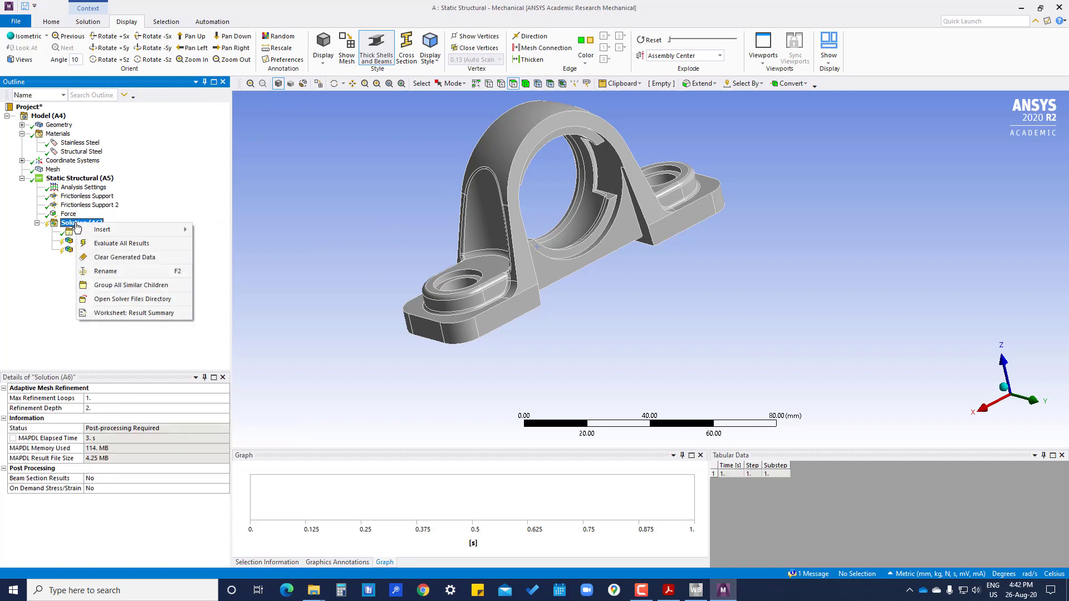
left_click(108, 245)
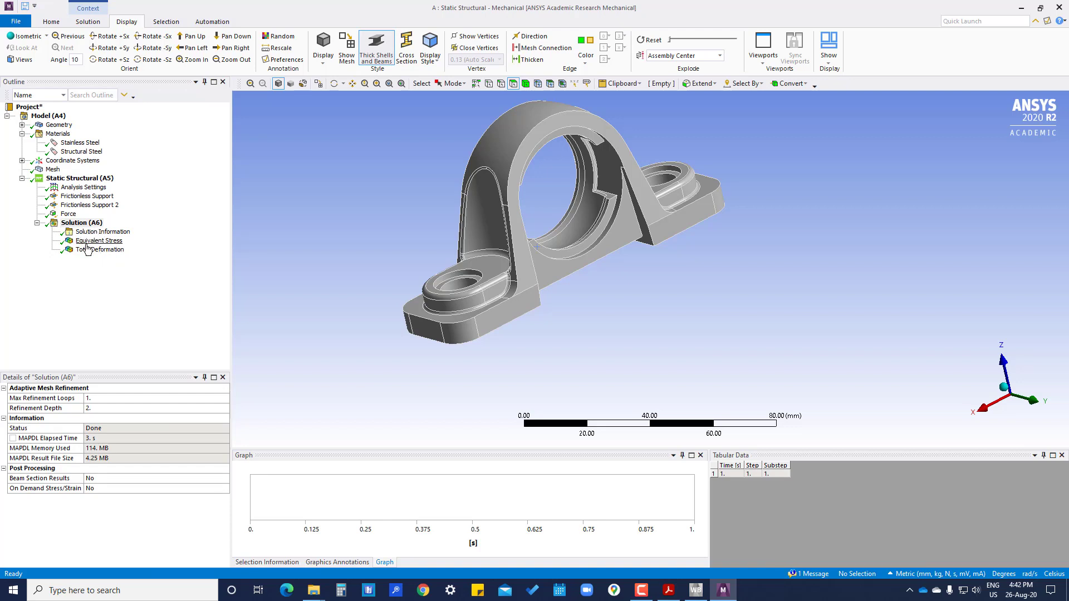
- Show the Equivalent Stress contour with Maximum and Minimum labels visible
left_click(99, 241)
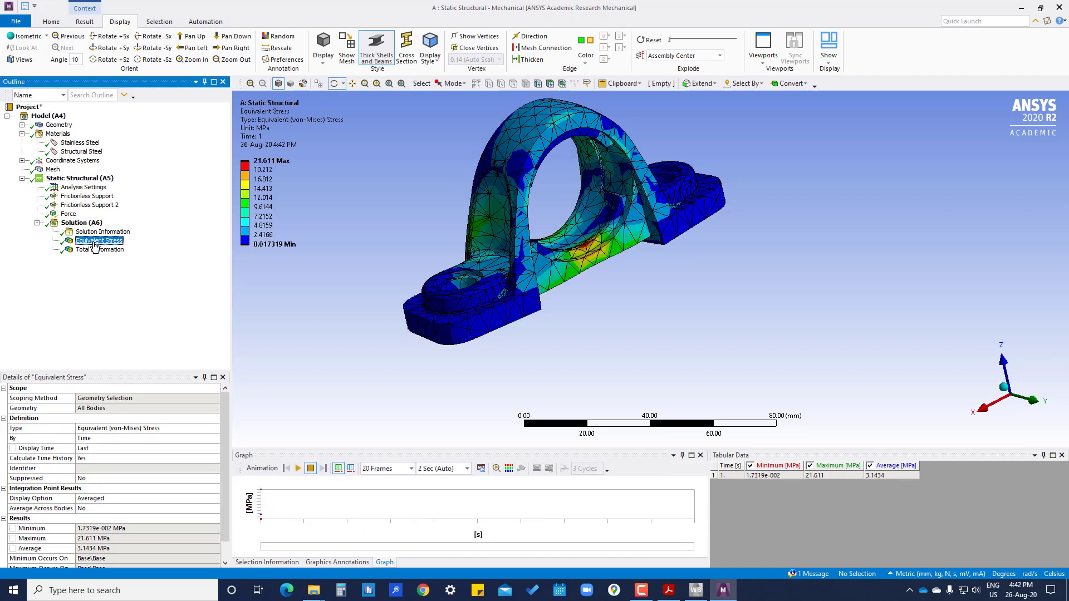
left_click_drag(706, 267, 722, 163)
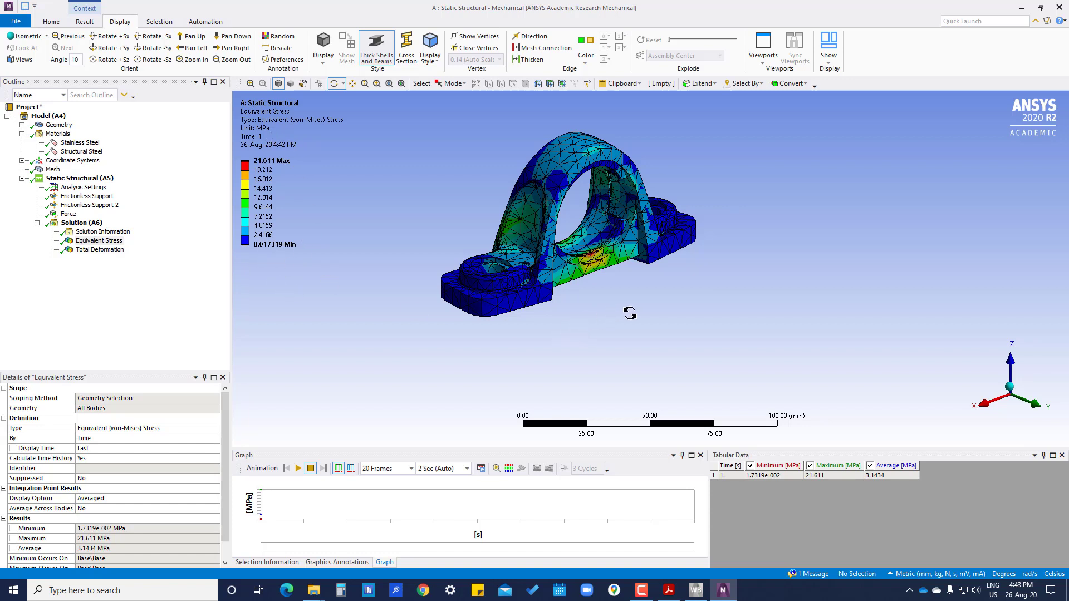
middle_click_drag(669, 232, 722, 282, "ctrl")
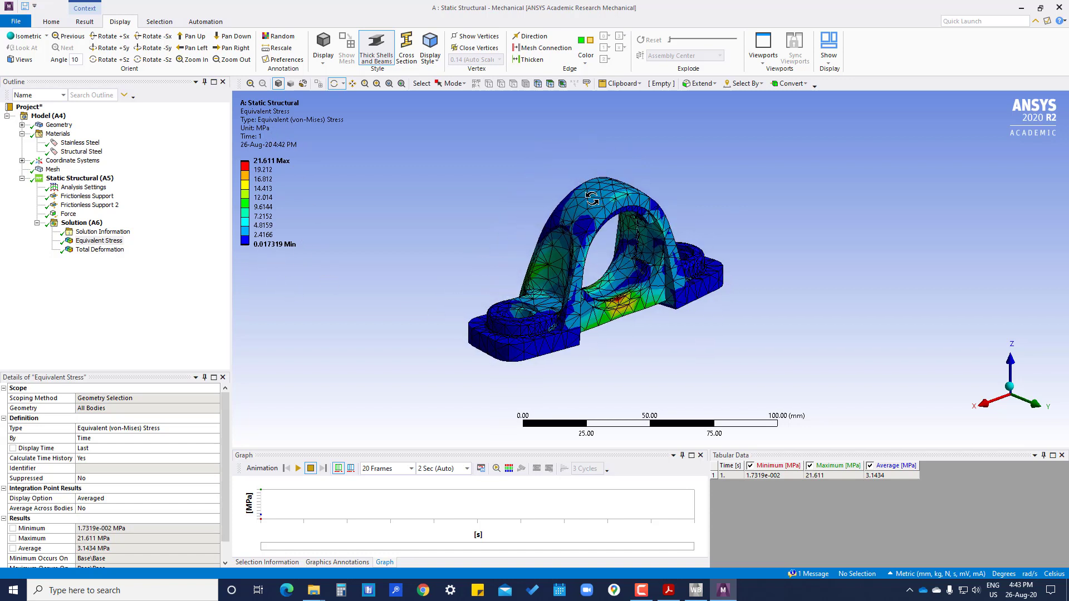
left_click(85, 21)
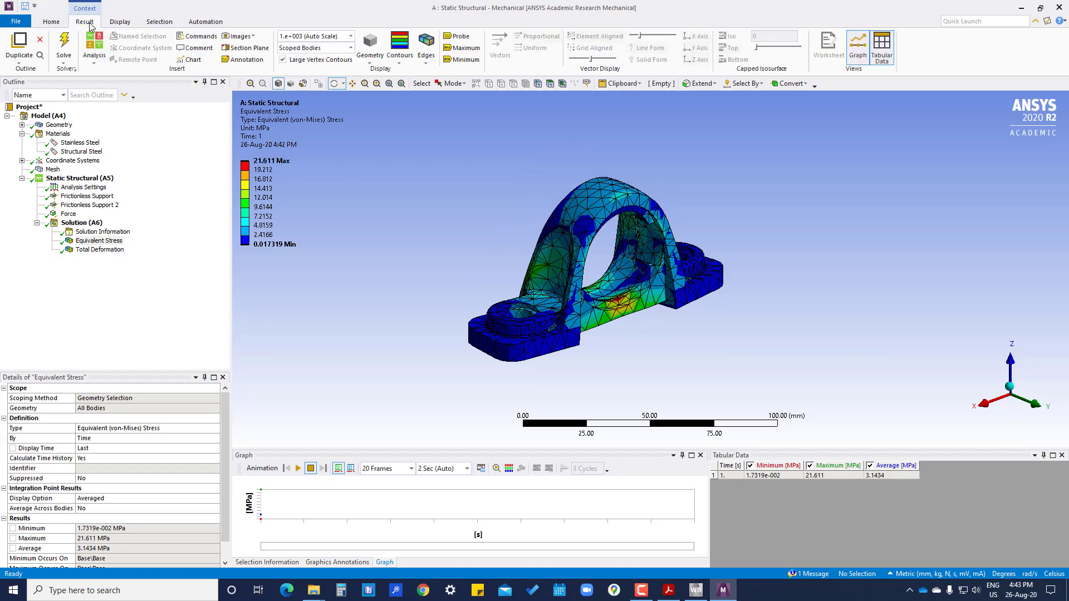
left_click(467, 49)
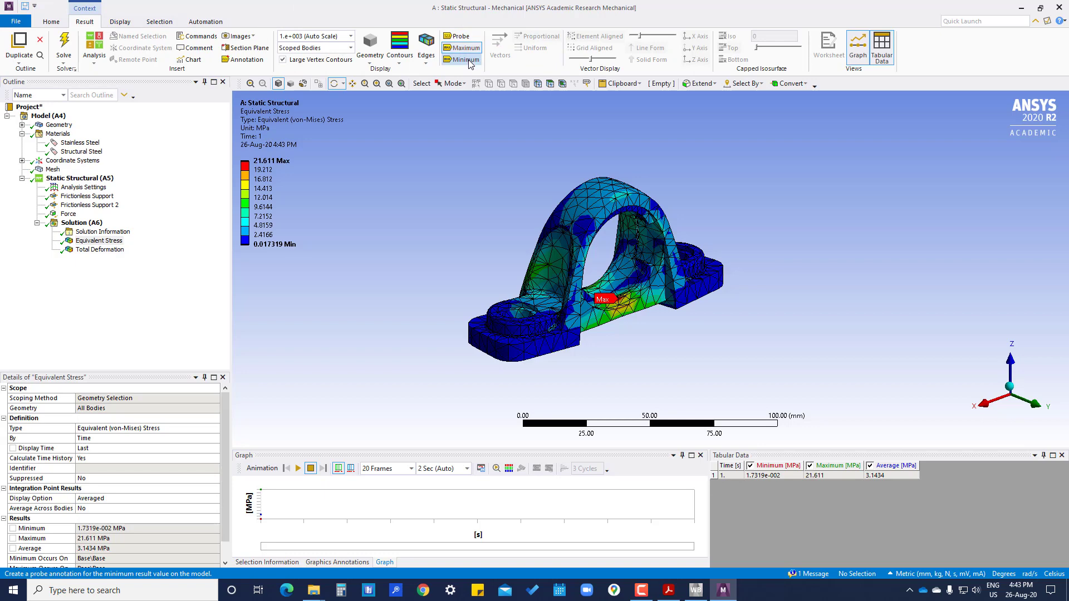
left_click(465, 60)
scroll(606, 337, "down", 2)
scroll(605, 337, "up", 5)
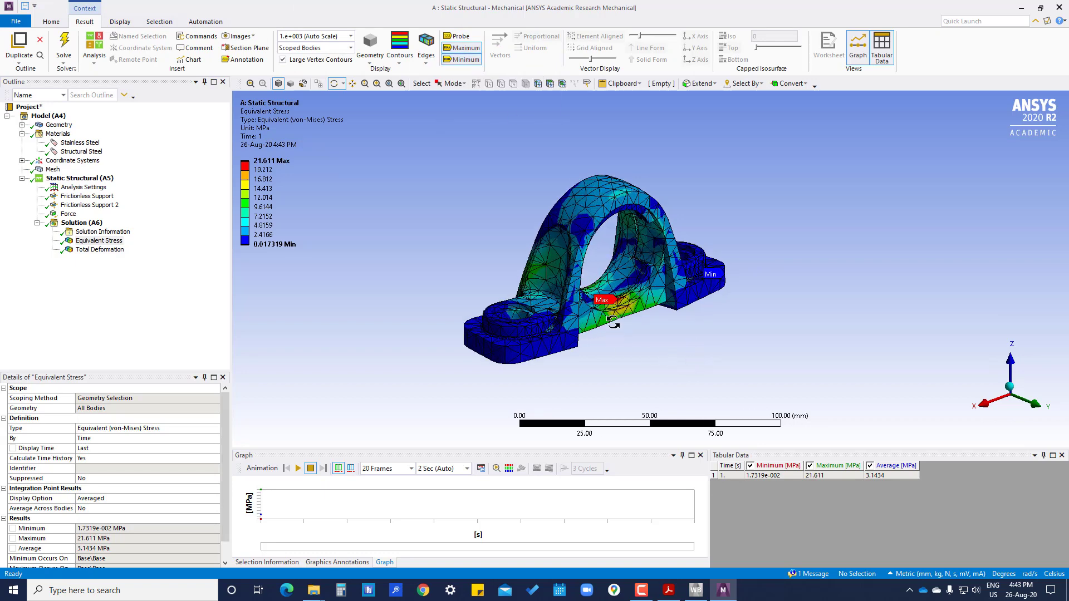
left_click_drag(615, 323, 696, 303)
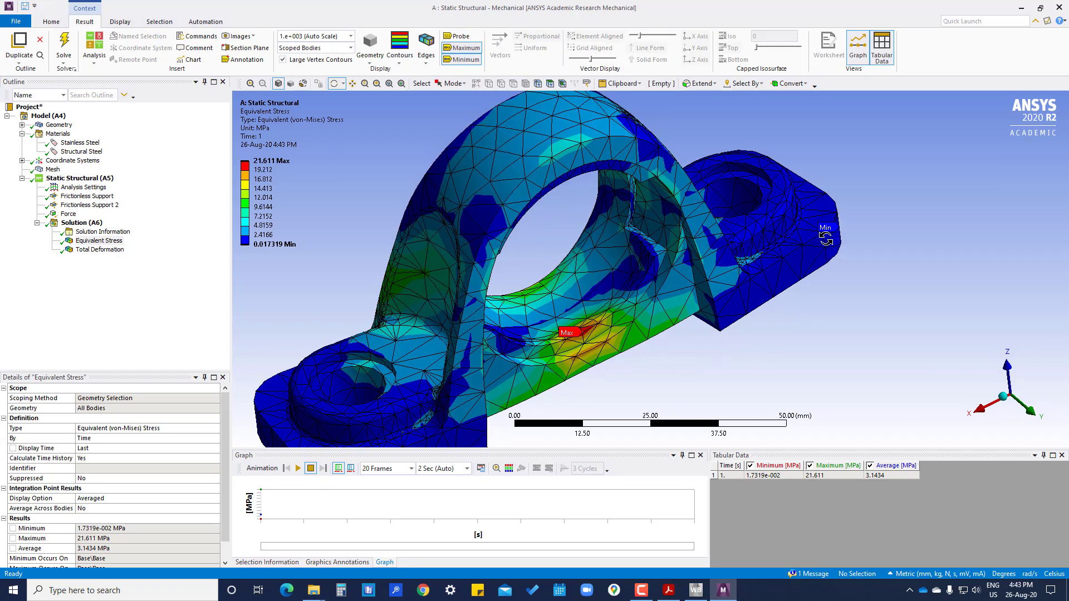
left_click_drag(825, 240, 725, 266)
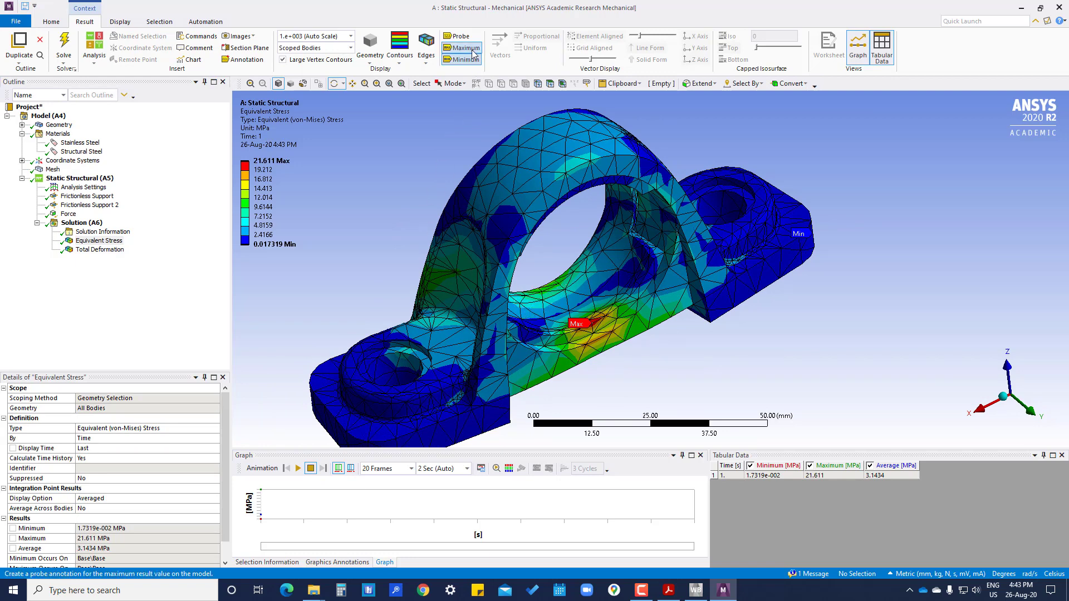
- Probe stress at three points (9.5799, 7.1987, 8.1574 MPa), then display Total Deformation
left_click(457, 37)
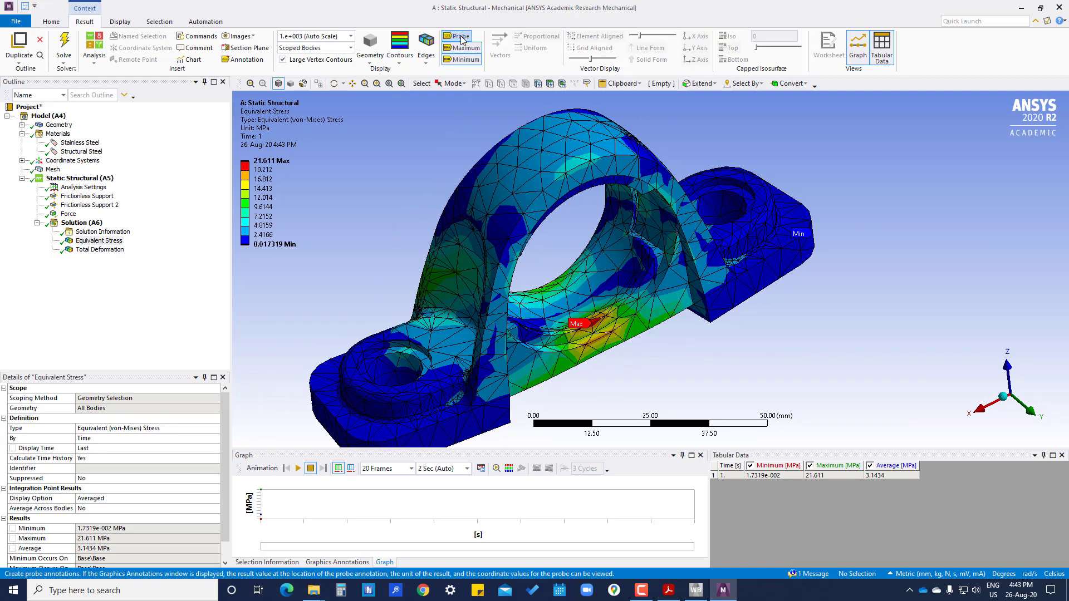
left_click(556, 289)
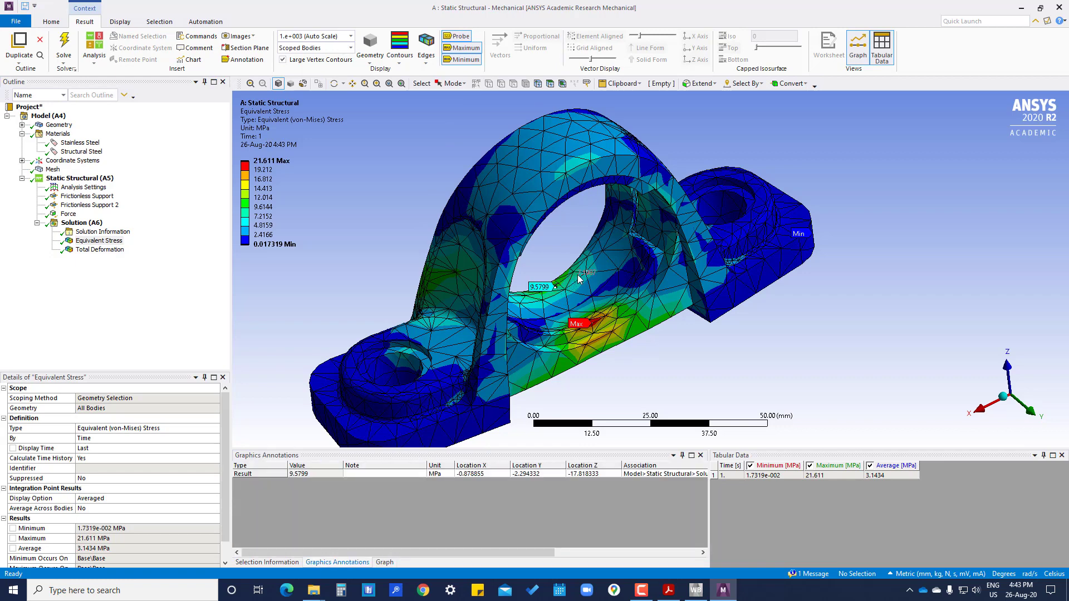
left_click(578, 275)
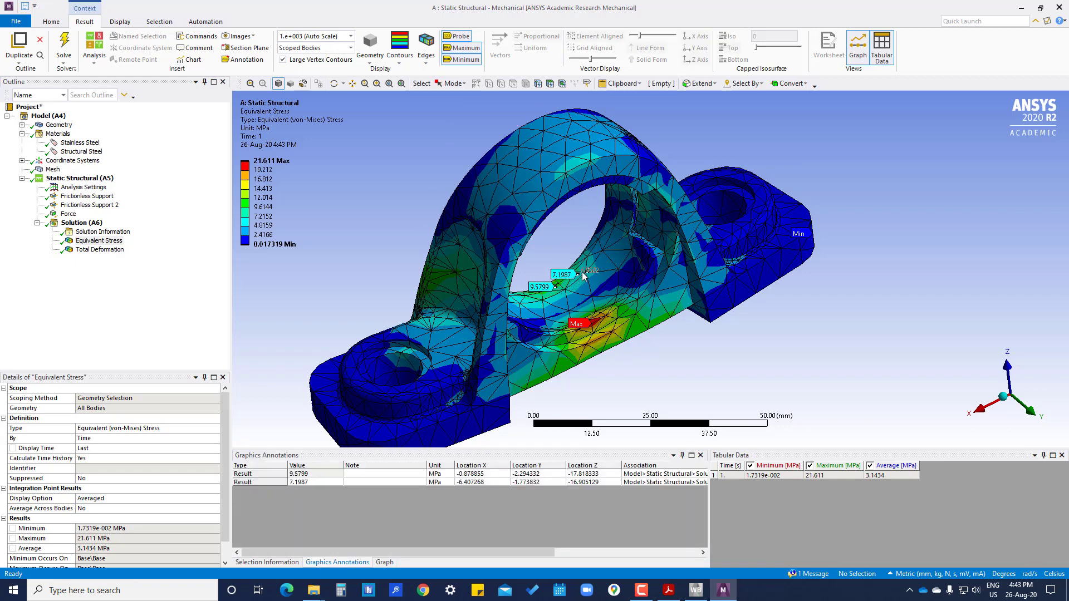
left_click(464, 261)
left_click(100, 250)
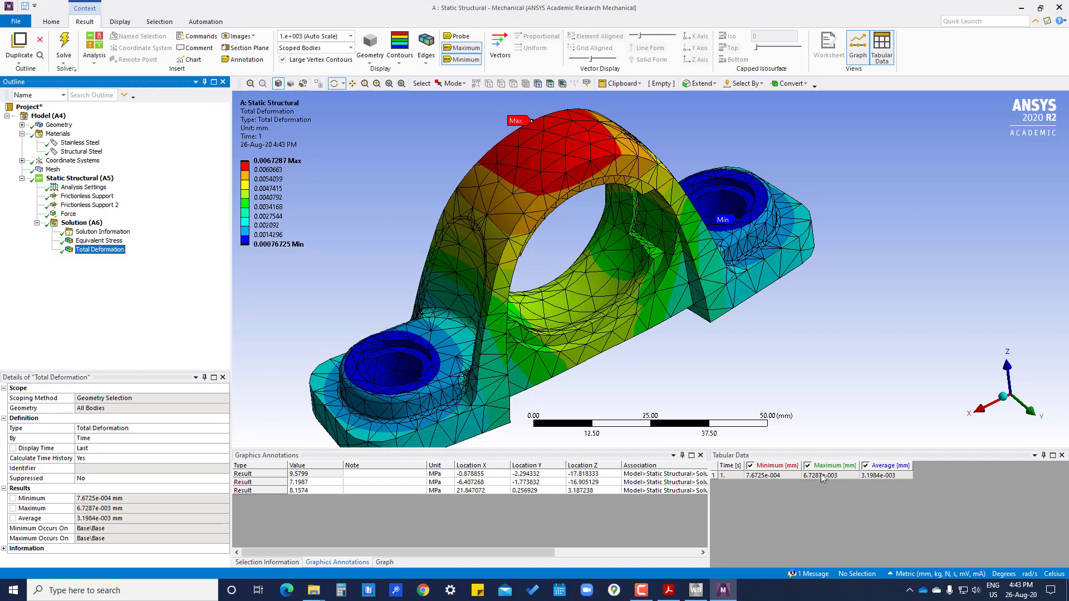
- Bring the workshop guide PDF in Acrobat Reader to the front
left_click(670, 591)
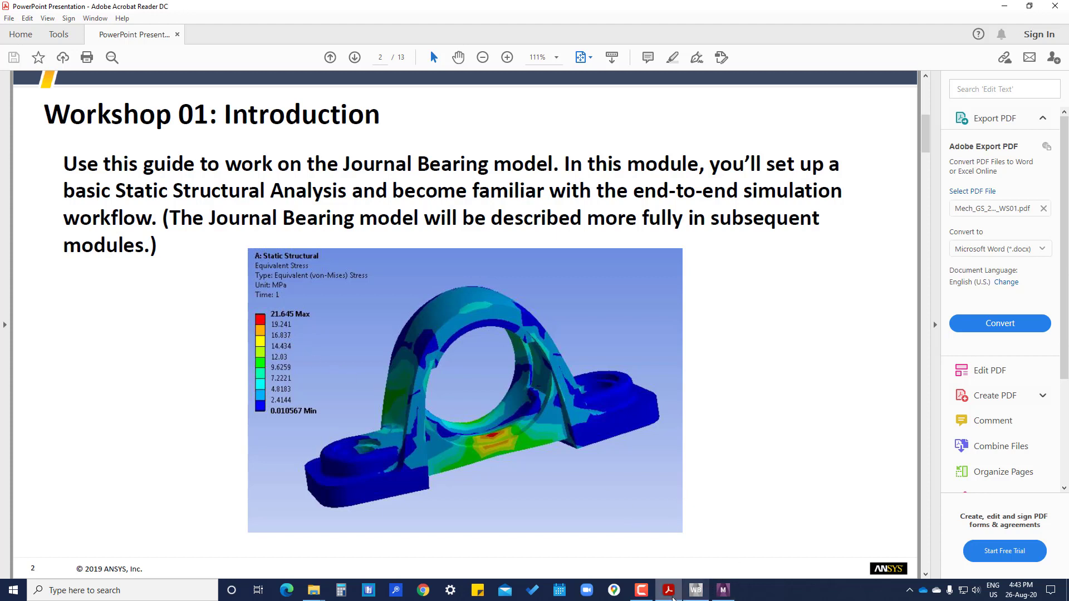
- Return to Mechanical and display the Equivalent Stress result peaking at 21.611 MPa
mouse_move(649, 582)
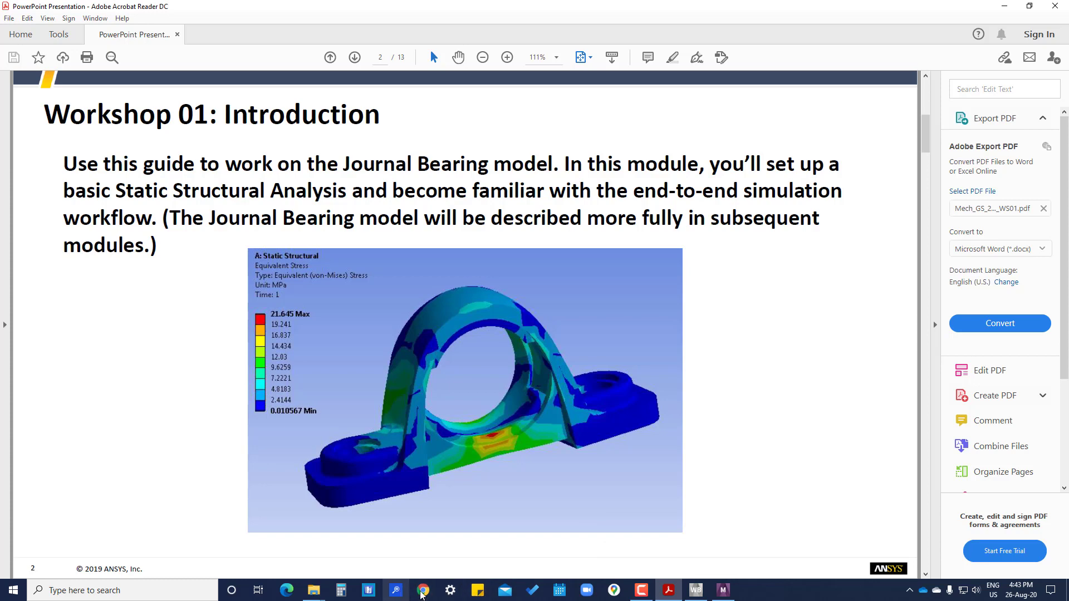
left_click(722, 590)
left_click(120, 241)
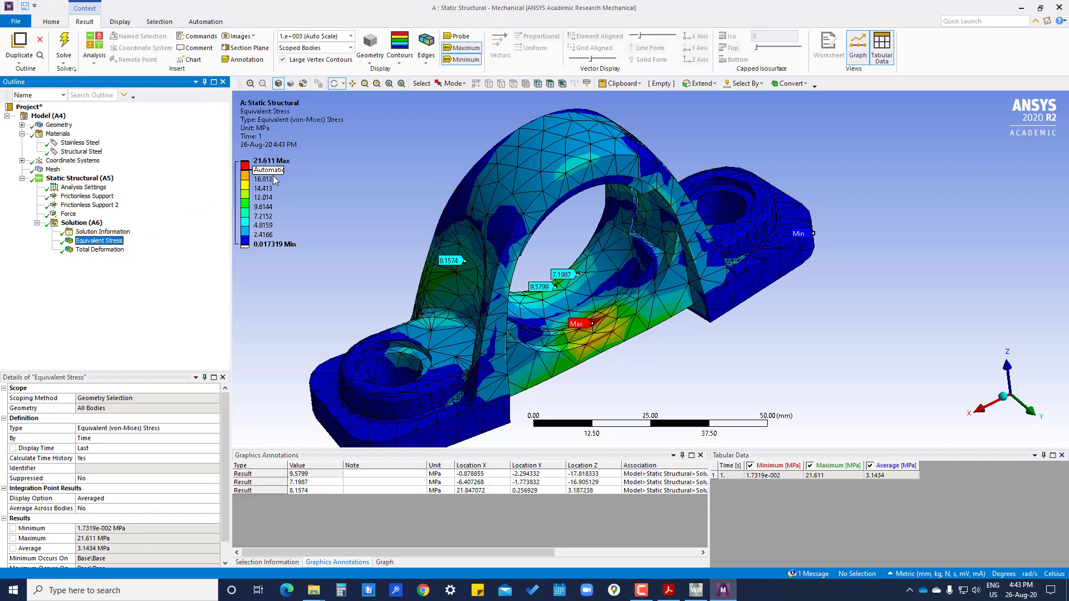